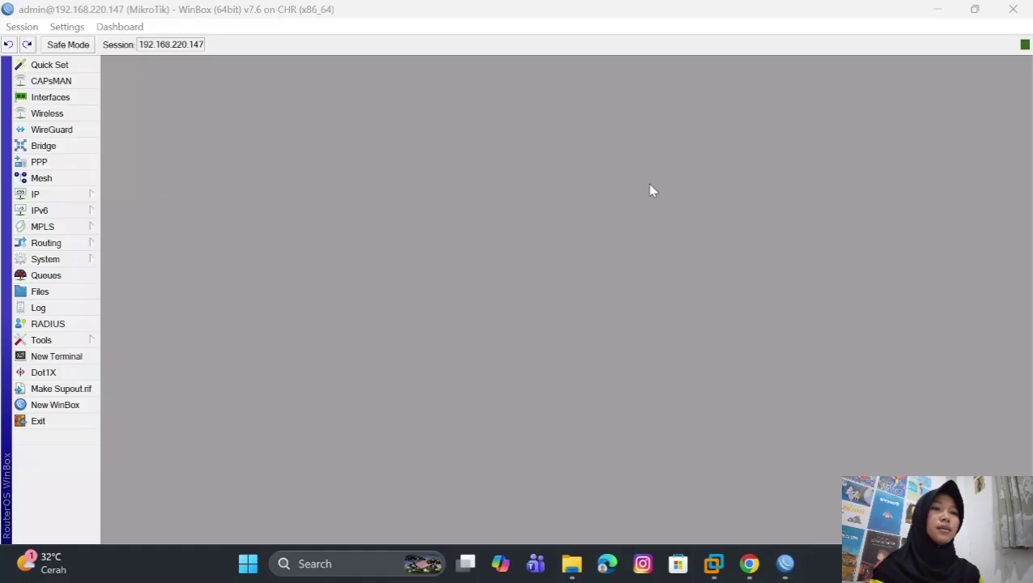
# Step: Add a firewall address list entry named client-mila with the single address 192.168.10.1
pyautogui.click(65, 201)
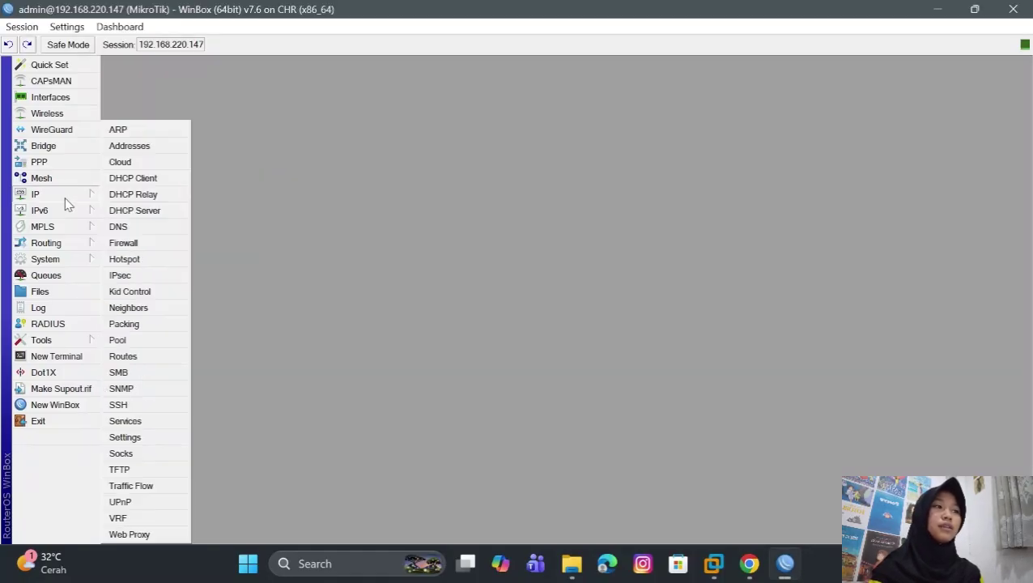
pyautogui.click(136, 243)
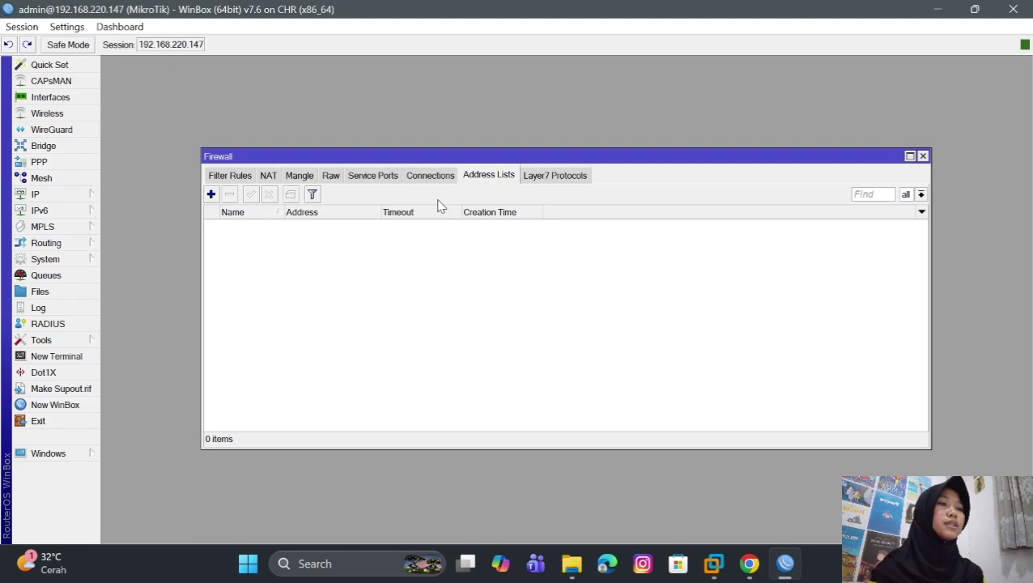
pyautogui.click(211, 194)
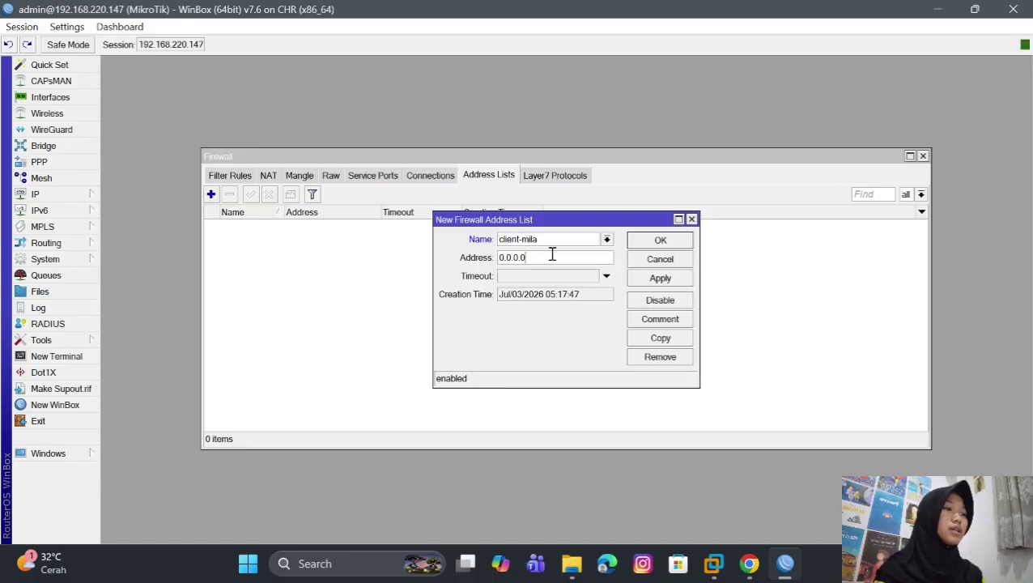
pyautogui.click(545, 254)
pyautogui.press('BackSpace')
pyautogui.press('BackSpace')
pyautogui.press('BackSpace')
pyautogui.press('BackSpace')
pyautogui.press('BackSpace')
pyautogui.press('BackSpace')
pyautogui.press('BackSpace')
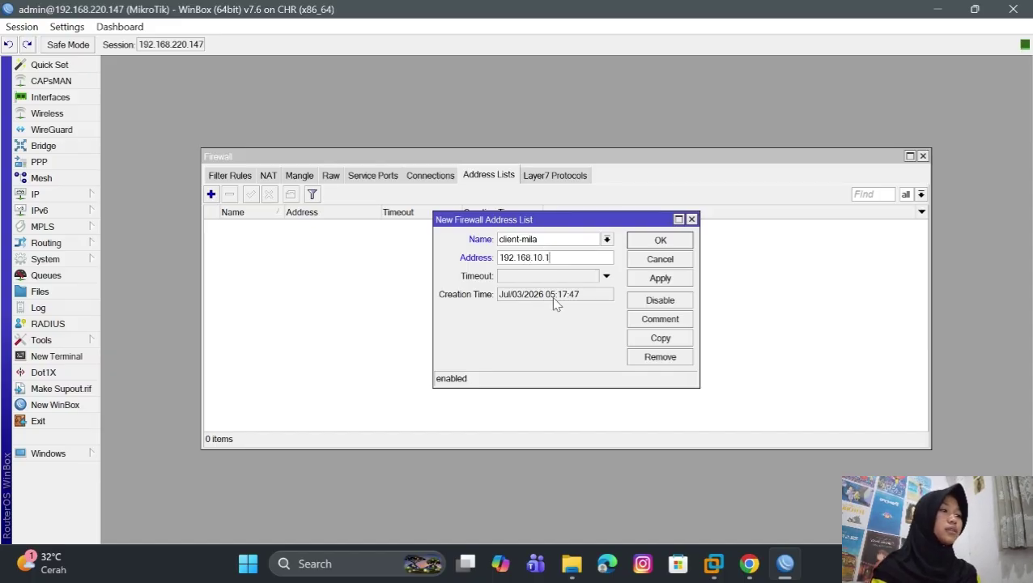
pyautogui.click(678, 280)
pyautogui.click(672, 243)
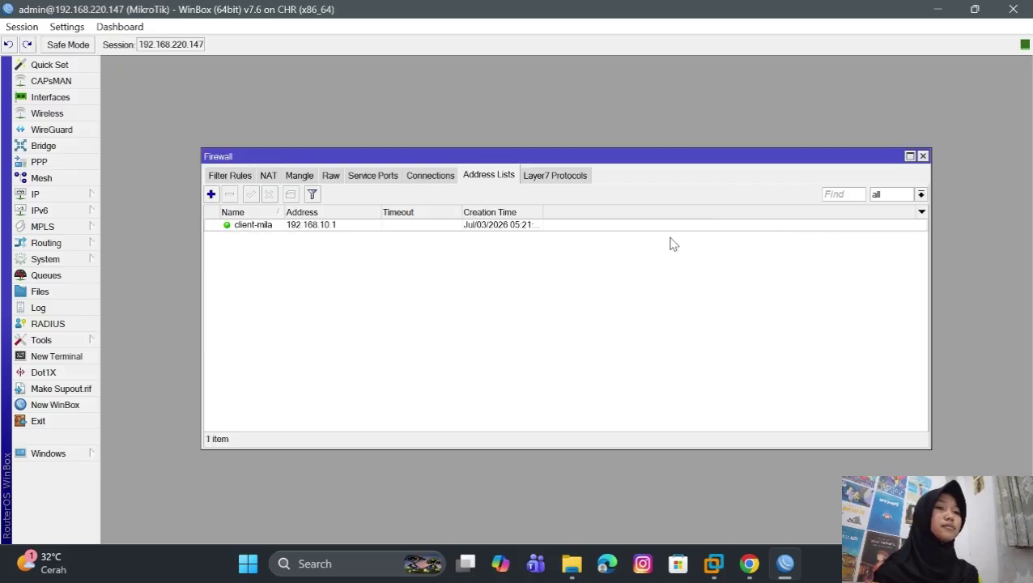
# Step: Add a second entry to the client-mila address list covering the address range 192.168.10.1-192.168.10.10
pyautogui.click(210, 195)
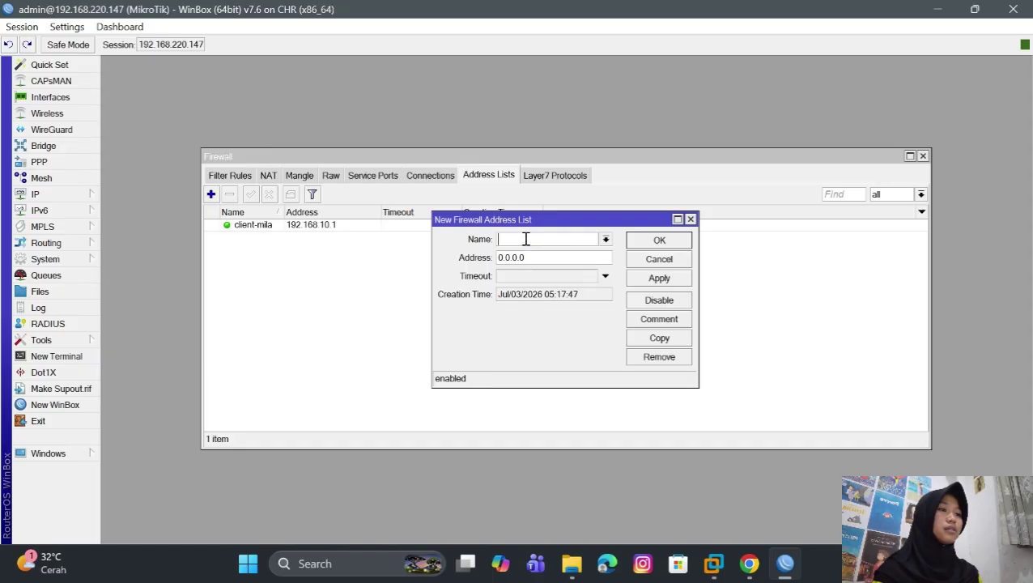
pyautogui.click(606, 239)
pyautogui.click(601, 253)
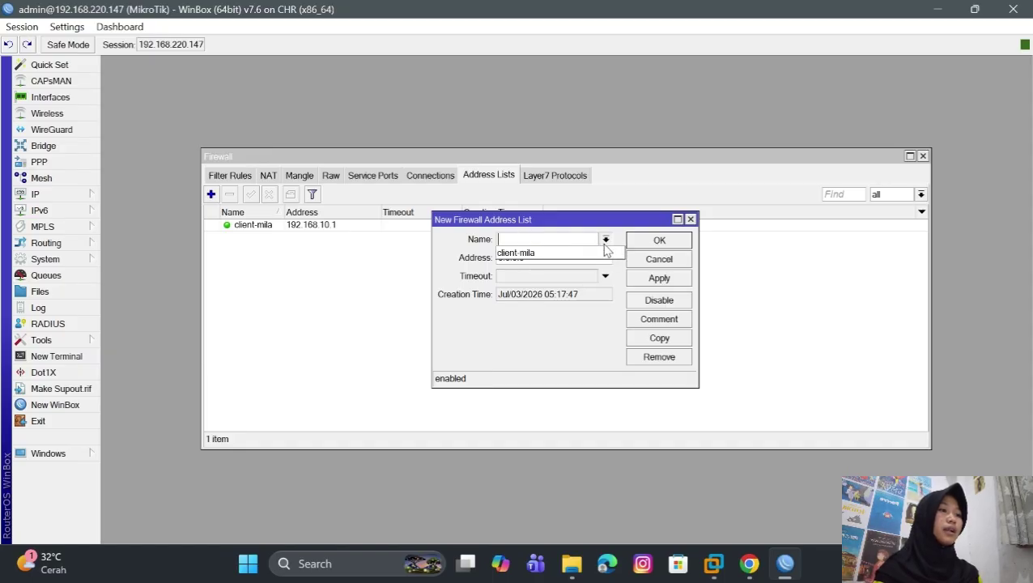
pyautogui.click(595, 258)
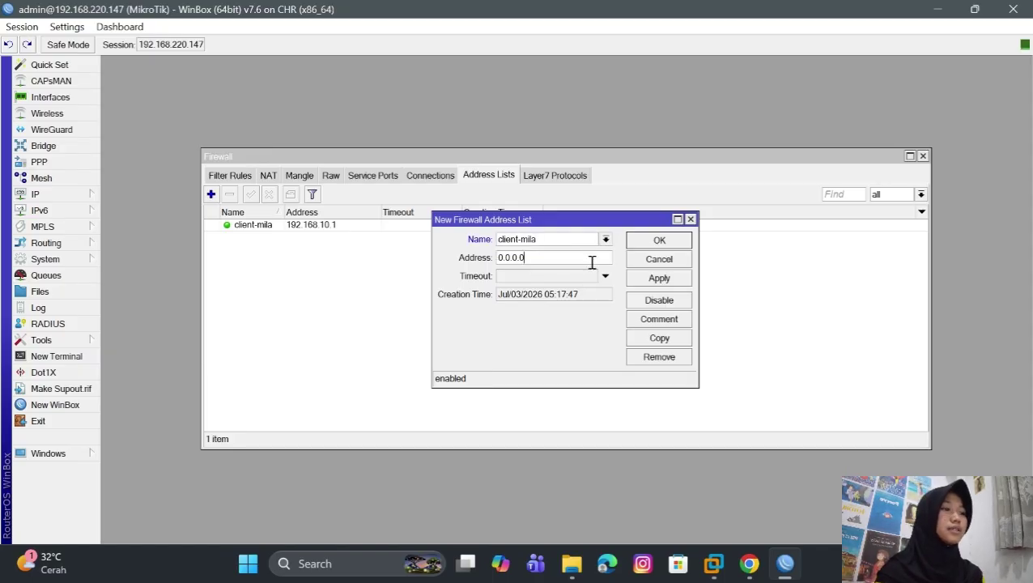
pyautogui.press('BackSpace')
pyautogui.press('BackSpace')
pyautogui.press('BackSpace')
pyautogui.press('BackSpace')
pyautogui.press('BackSpace')
pyautogui.press('BackSpace')
pyautogui.press('BackSpace')
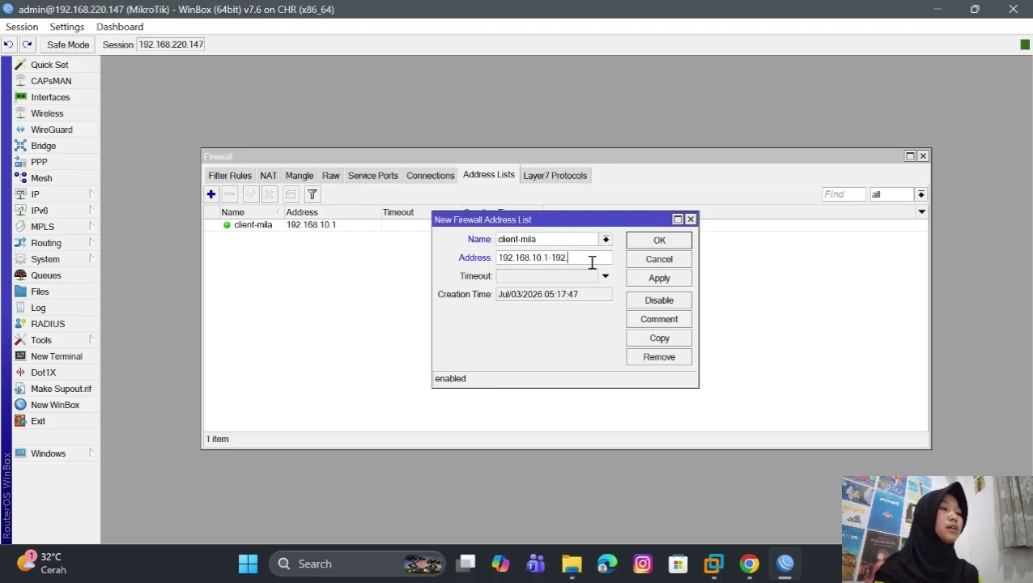
pyautogui.write('.')
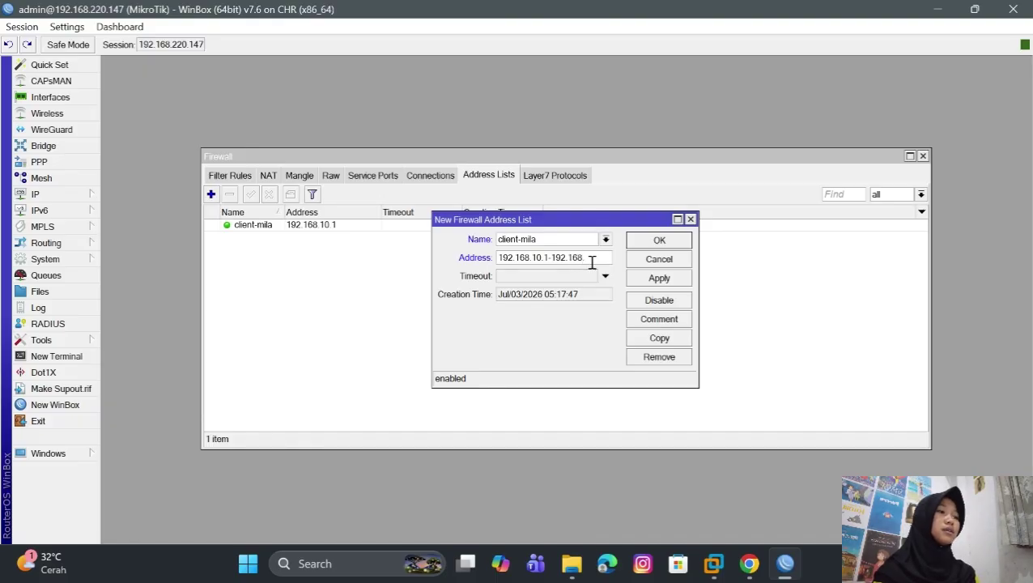
pyautogui.write('10.100')
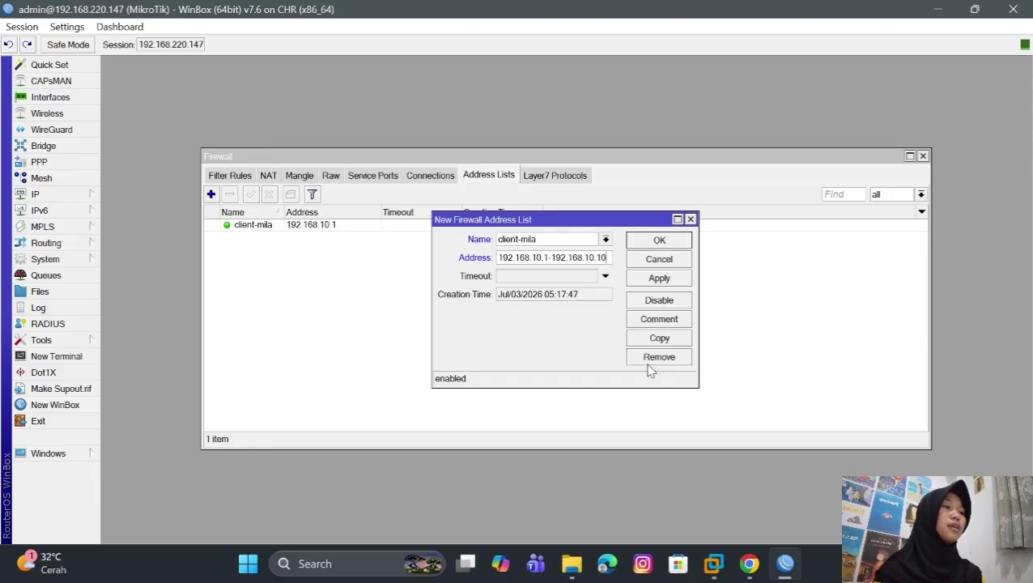
pyautogui.click(686, 281)
pyautogui.click(687, 241)
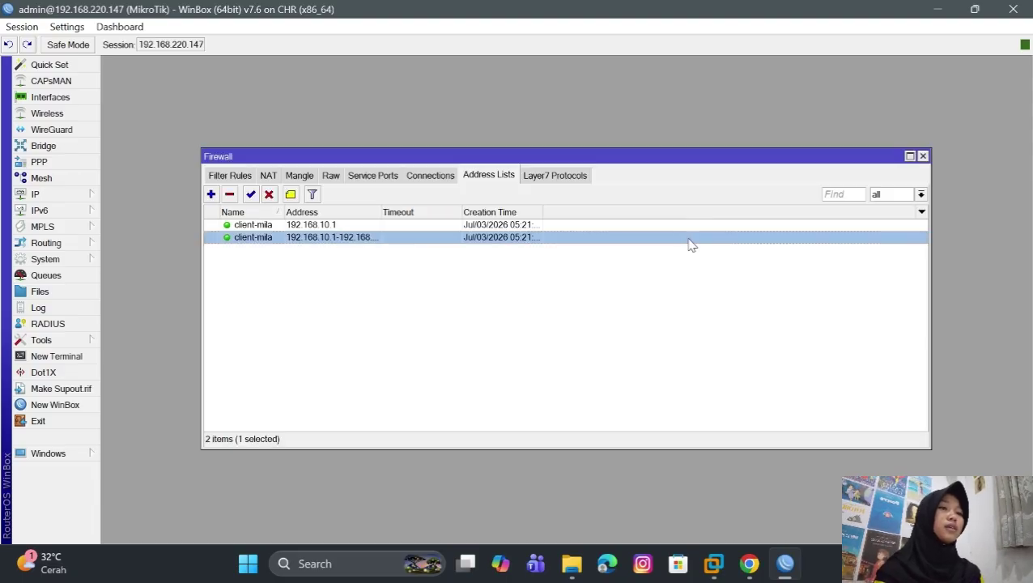
# Step: Add a third entry to the client-mila address list for the subnet 192.168.88.0/24
pyautogui.click(210, 195)
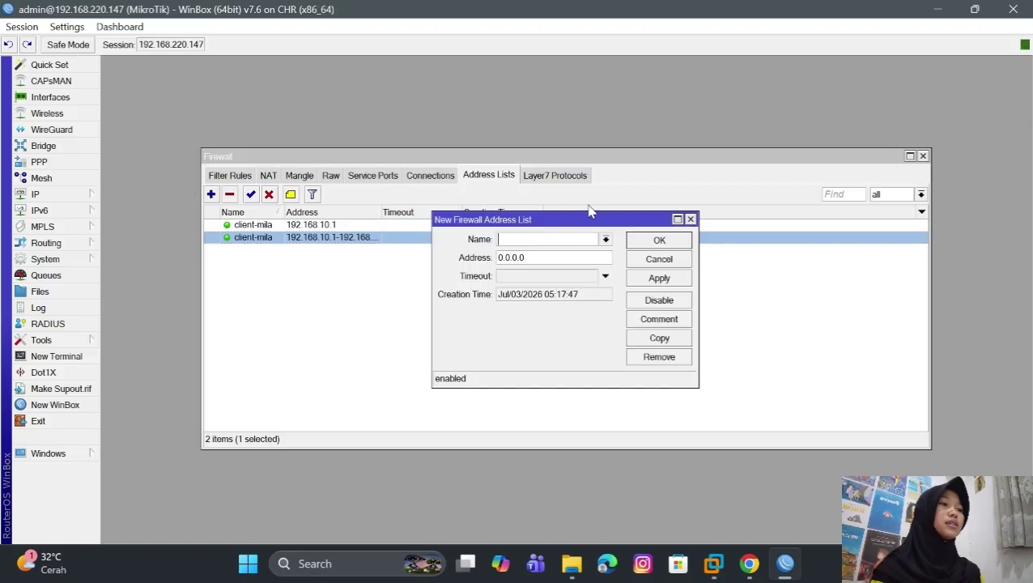
pyautogui.click(605, 239)
pyautogui.click(595, 258)
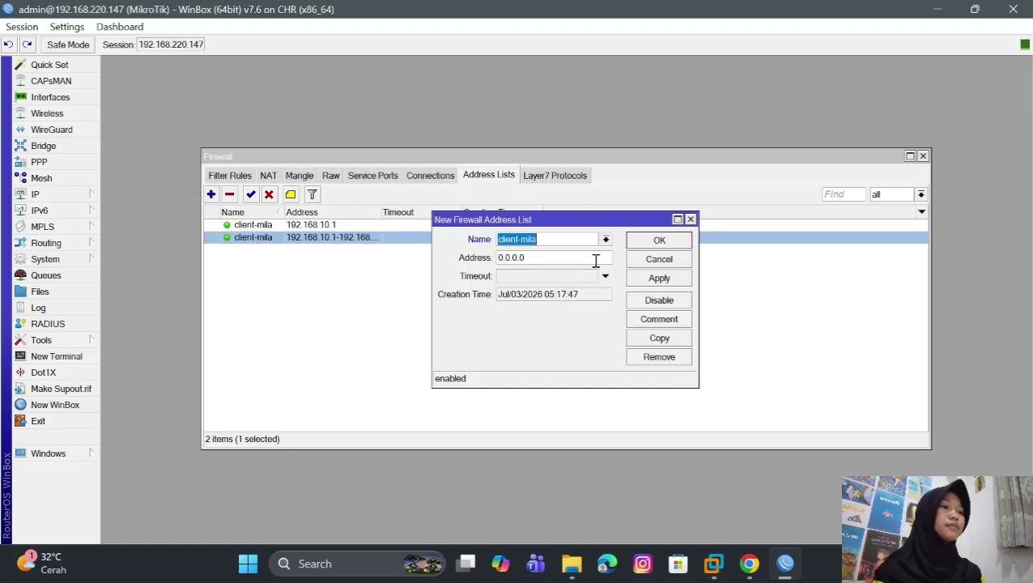
pyautogui.click(569, 258)
pyautogui.press('BackSpace')
pyautogui.press('BackSpace')
pyautogui.press('BackSpace')
pyautogui.press('BackSpace')
pyautogui.press('BackSpace')
pyautogui.press('BackSpace')
pyautogui.press('BackSpace')
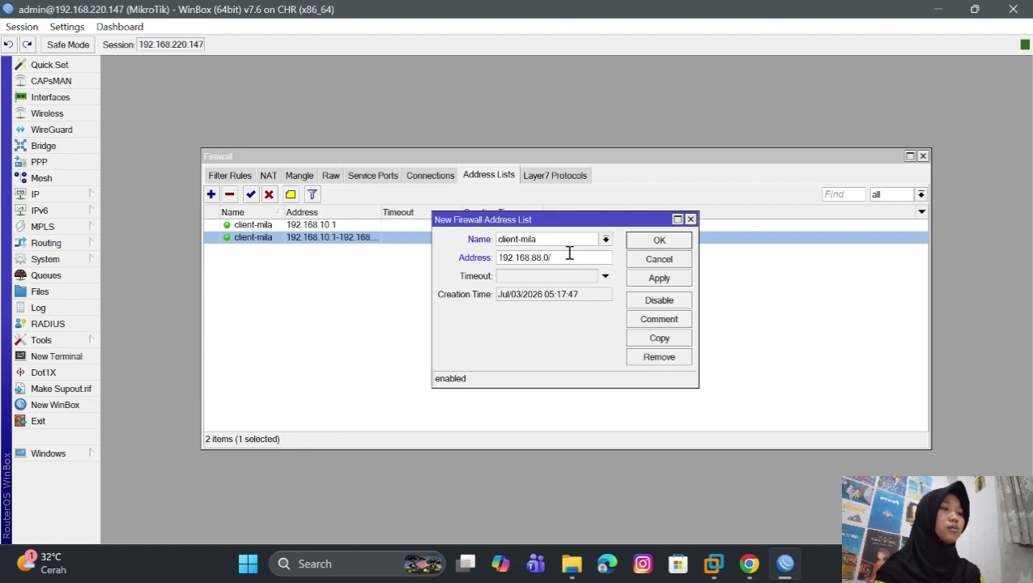
pyautogui.click(659, 277)
pyautogui.click(661, 240)
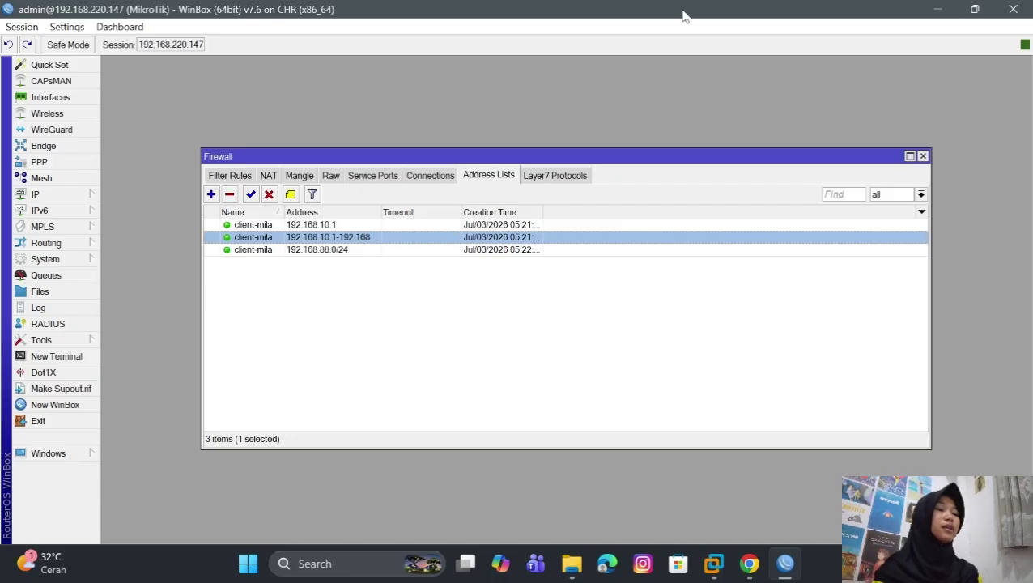
# Step: Switch to the PNETLab terminal, set VPC1's IP to 192.168.62.41/24 with gateway 192.168.62.1/24, and show its IP configuration
pyautogui.hotkey('alt', 'Tab')
pyautogui.write('i')
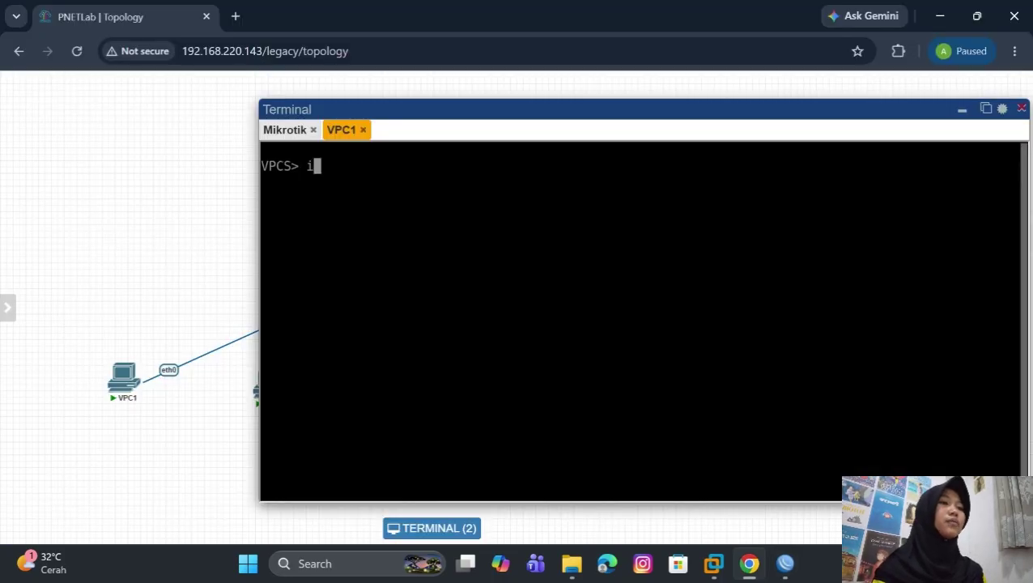
pyautogui.write('p 19')
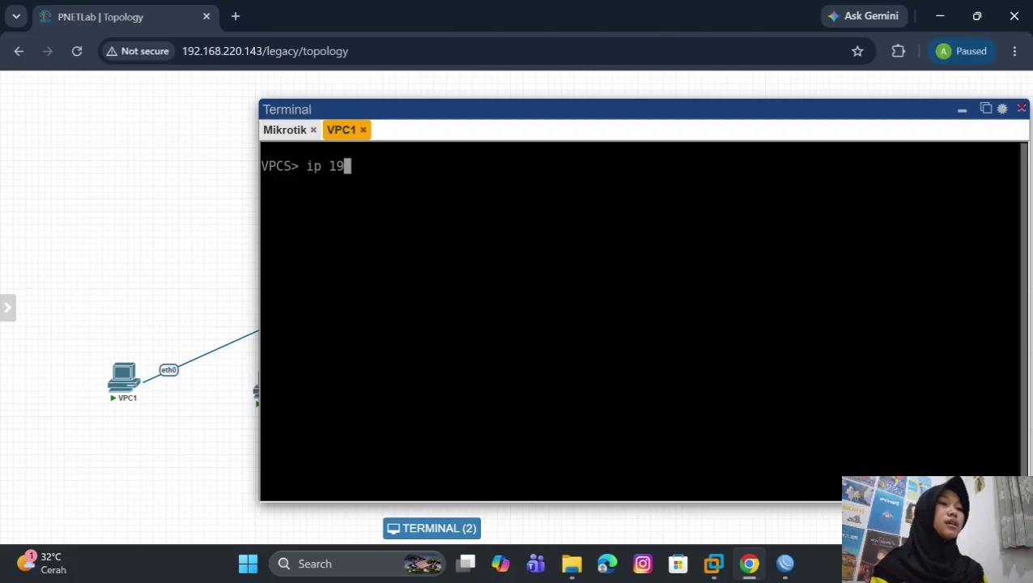
pyautogui.write('2.168')
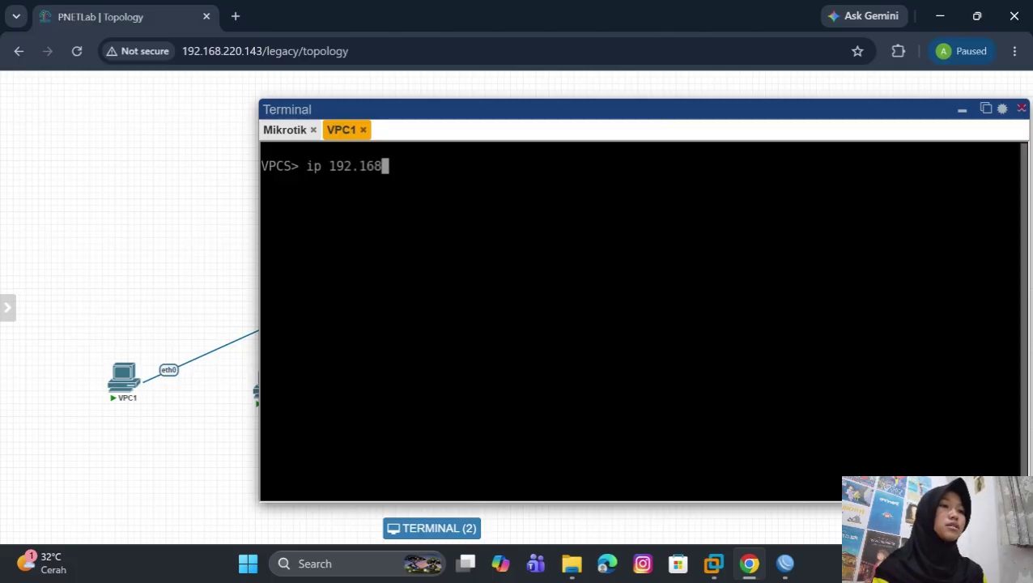
pyautogui.write('.62.')
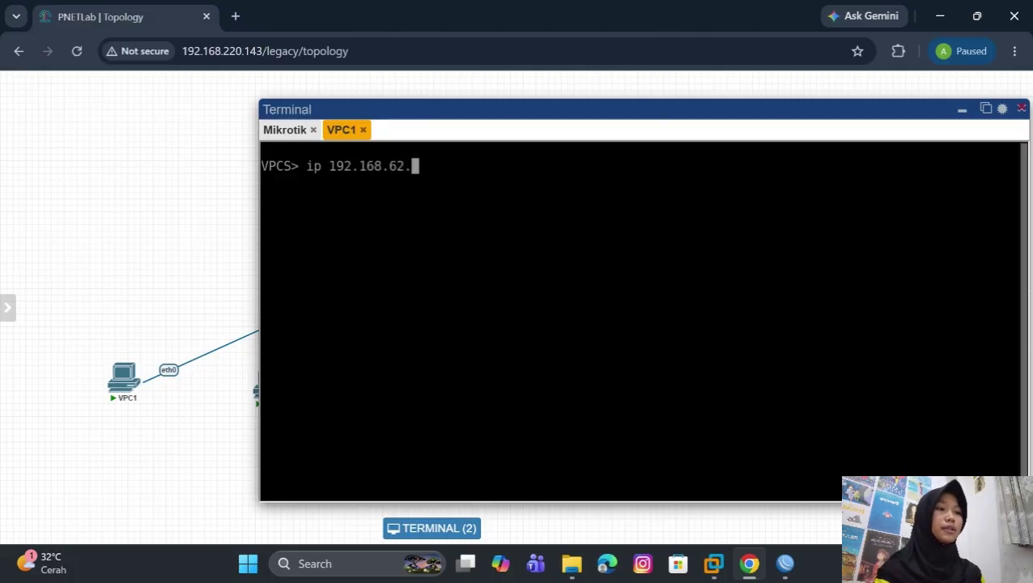
pyautogui.write('41/')
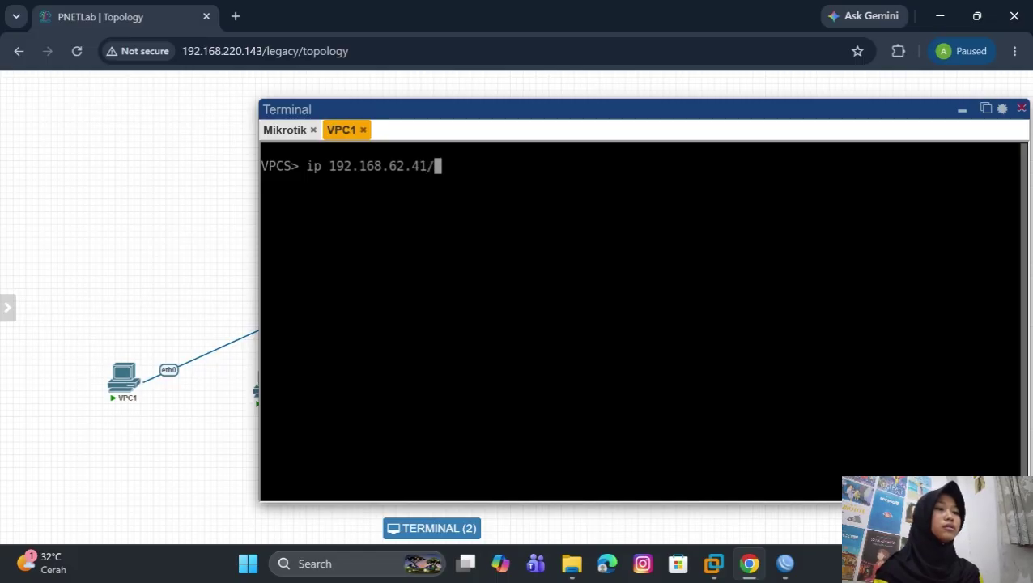
pyautogui.write('24 192')
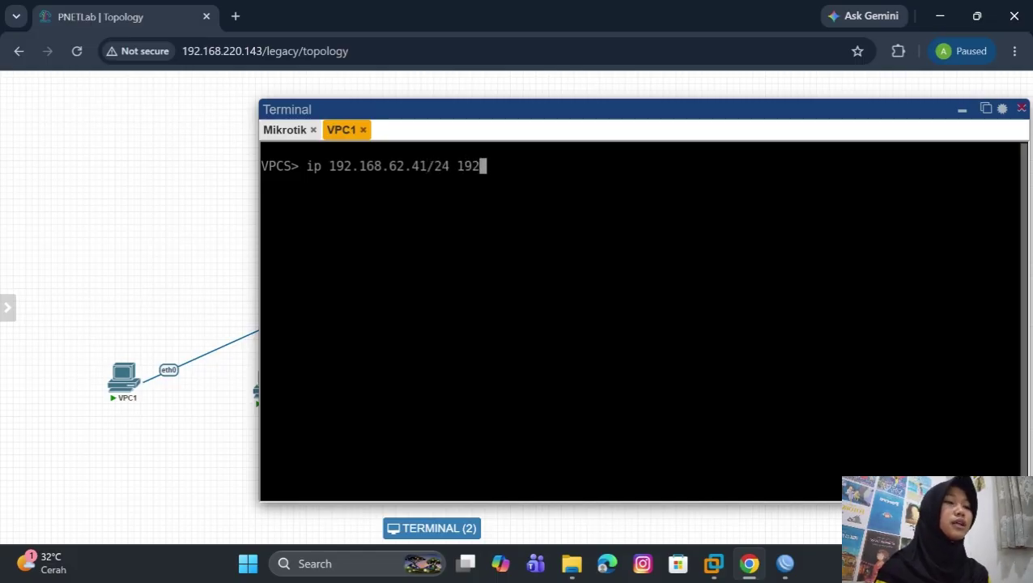
pyautogui.write('.168.')
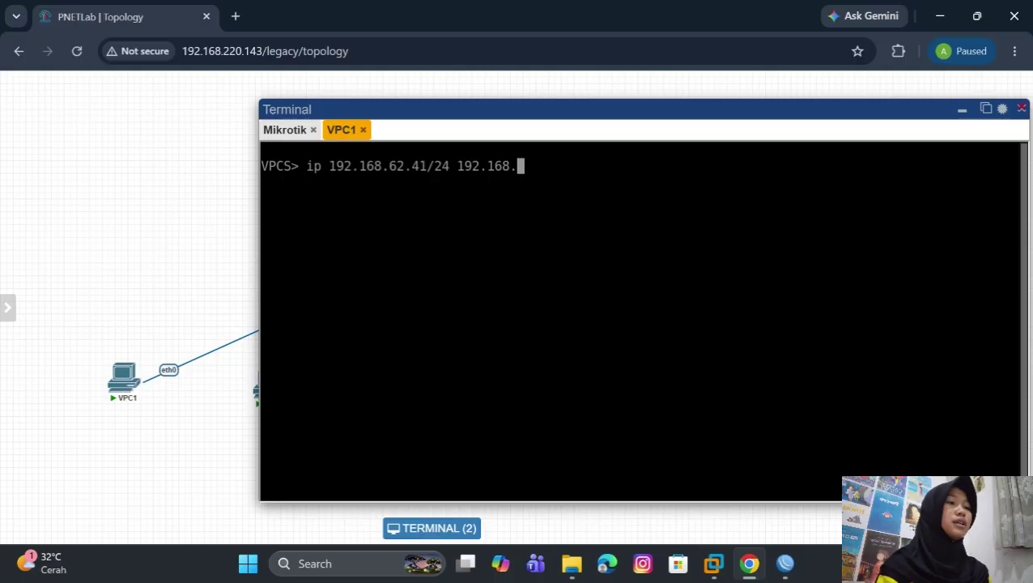
pyautogui.write('62.1')
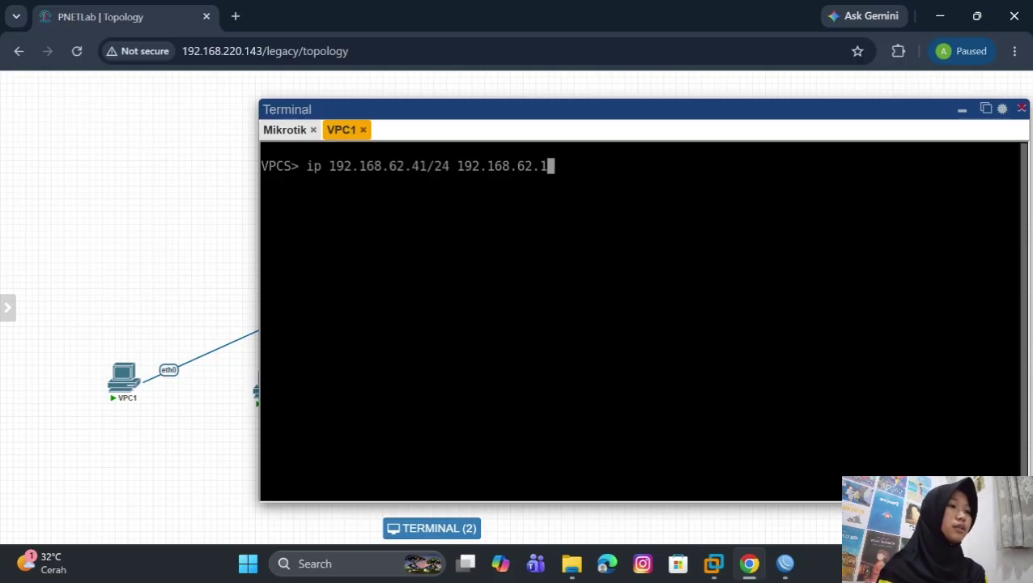
pyautogui.write('/24')
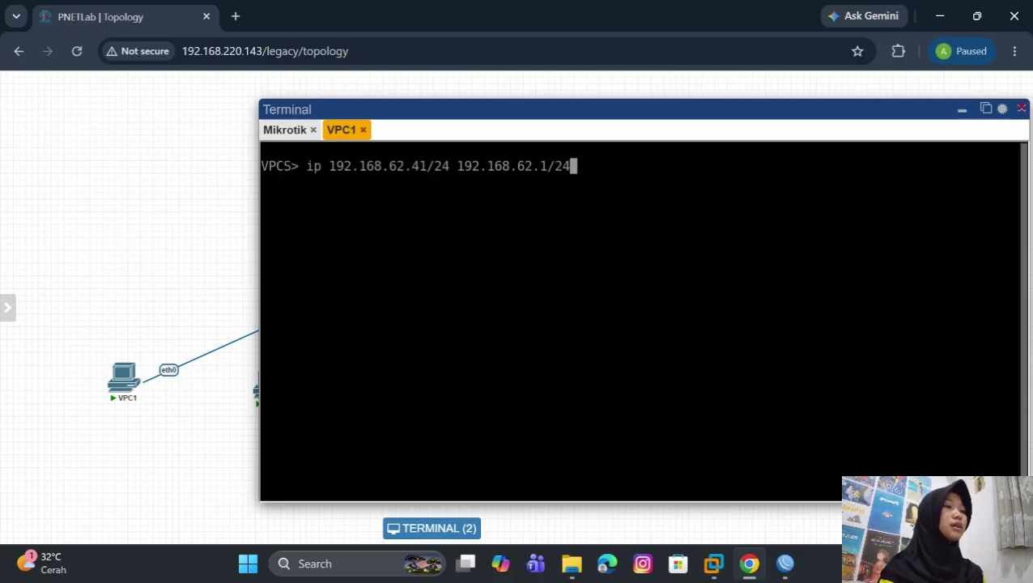
pyautogui.press('Return')
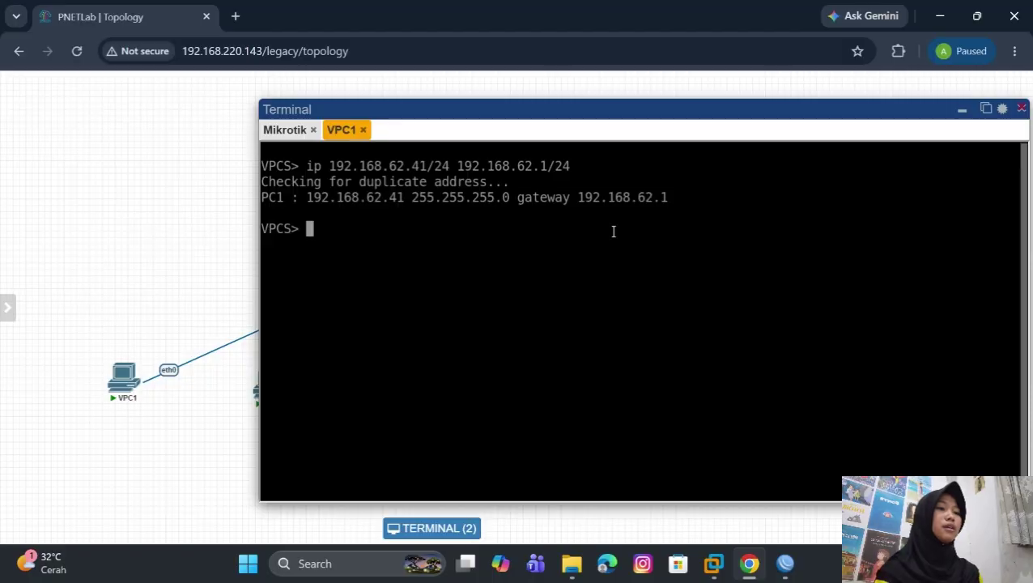
pyautogui.write('show ip')
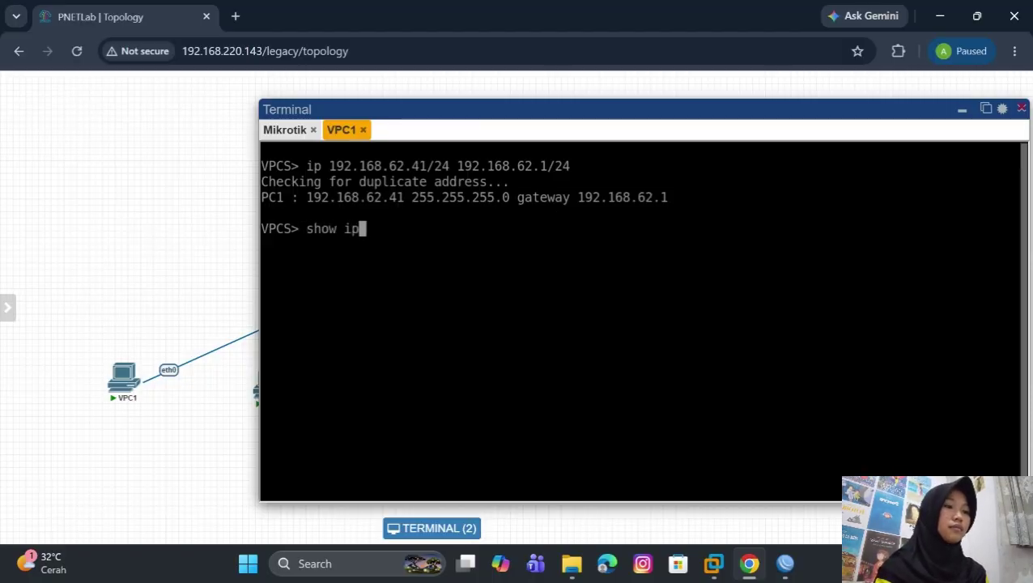
pyautogui.press('Return')
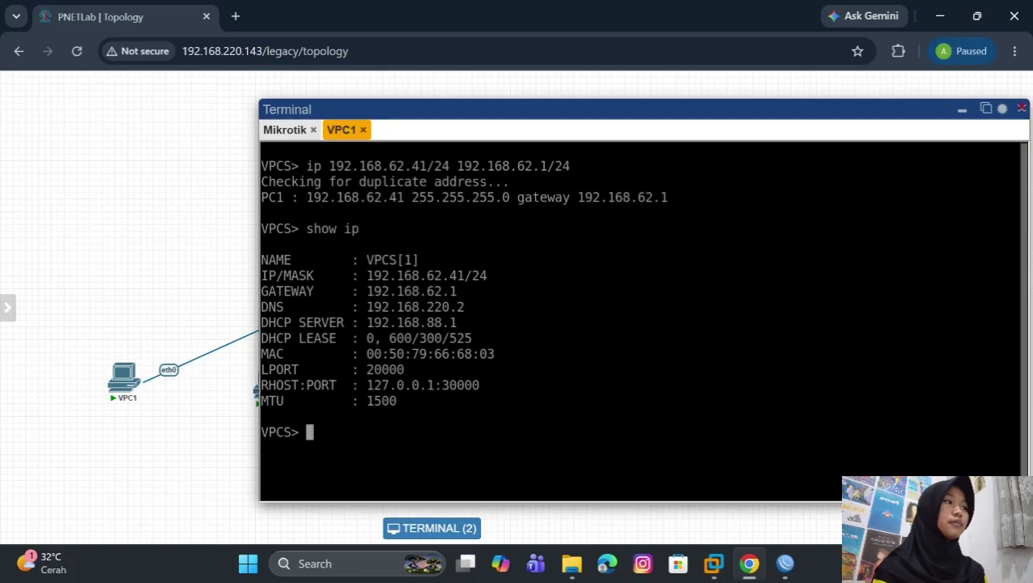
# Step: Switch to WinBox and add a firewall address list entry named approved for the range 192.168.62.41-192.168.62.42
pyautogui.hotkey('alt', 'Tab')
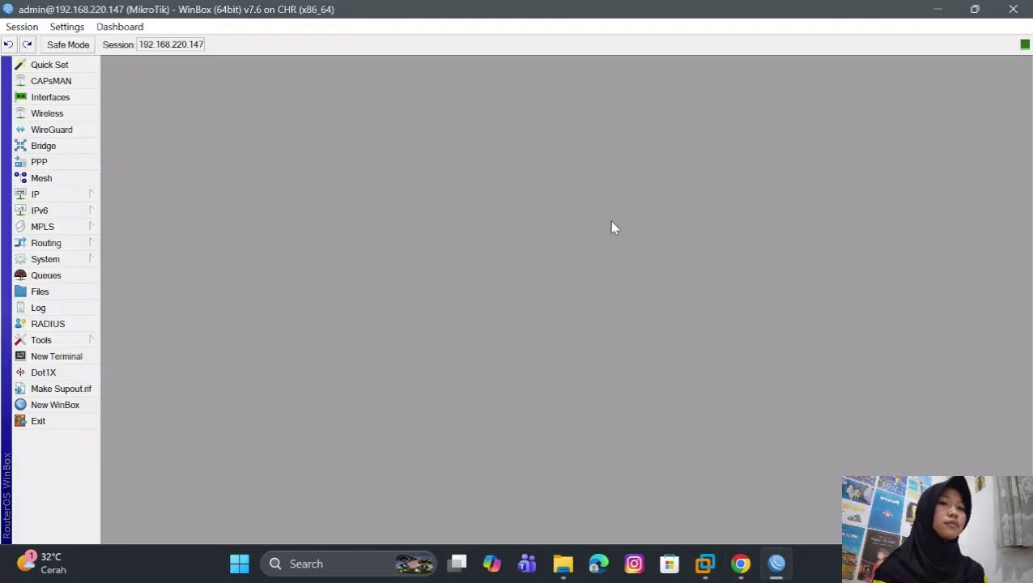
pyautogui.click(55, 194)
pyautogui.click(124, 241)
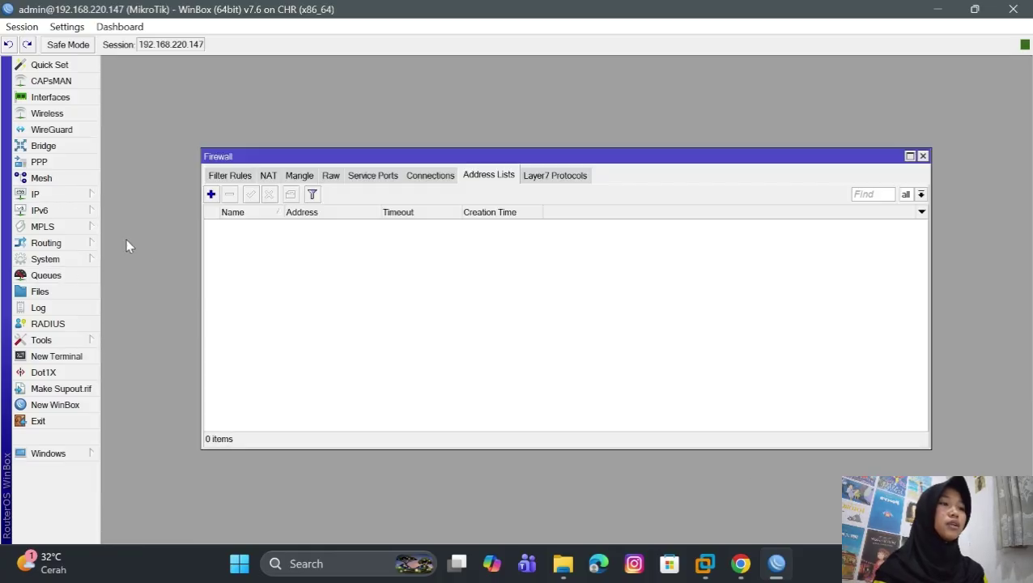
pyautogui.click(210, 195)
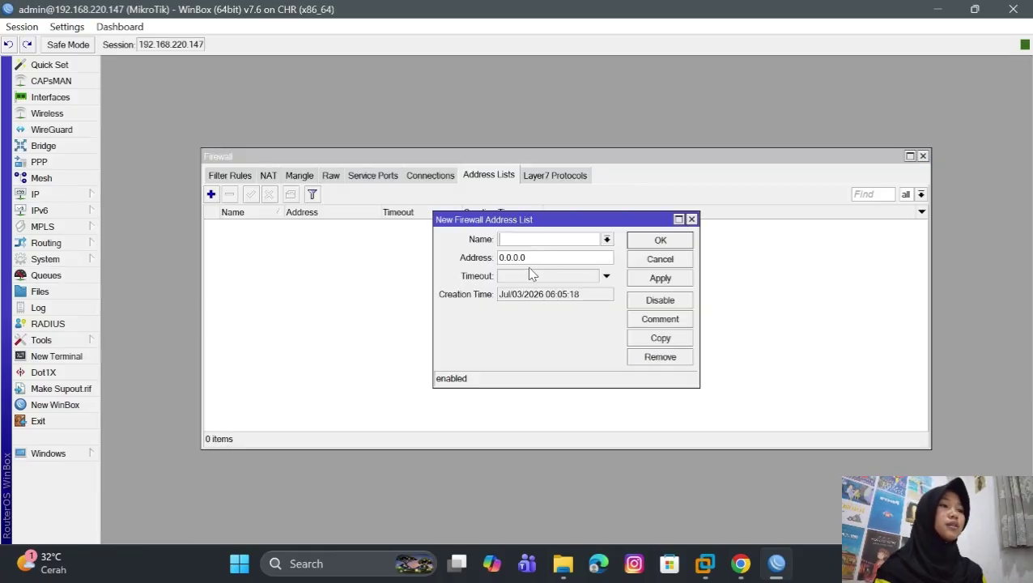
pyautogui.write('approved')
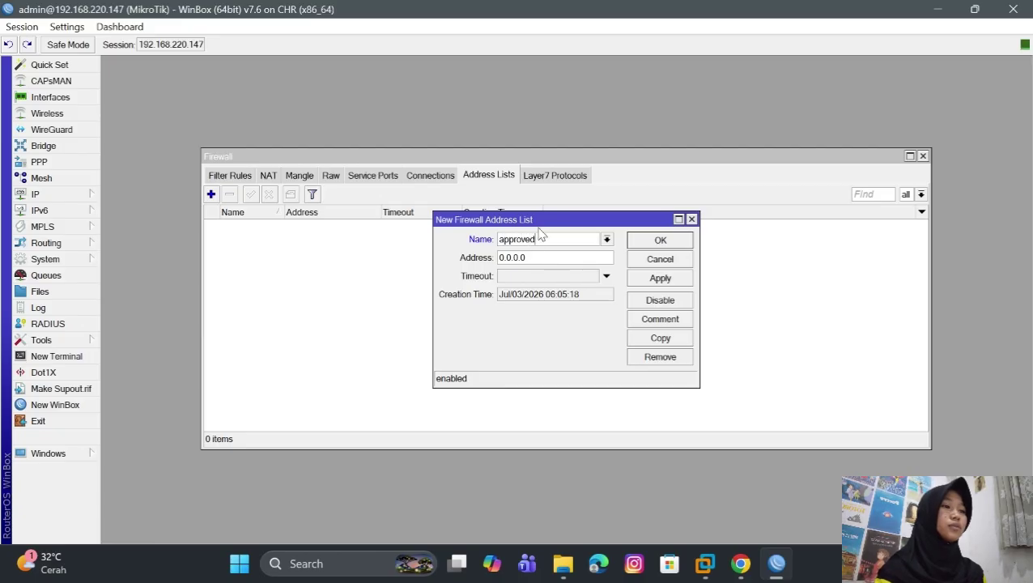
pyautogui.press('BackSpace')
pyautogui.press('BackSpace')
pyautogui.press('BackSpace')
pyautogui.press('BackSpace')
pyautogui.press('BackSpace')
pyautogui.press('BackSpace')
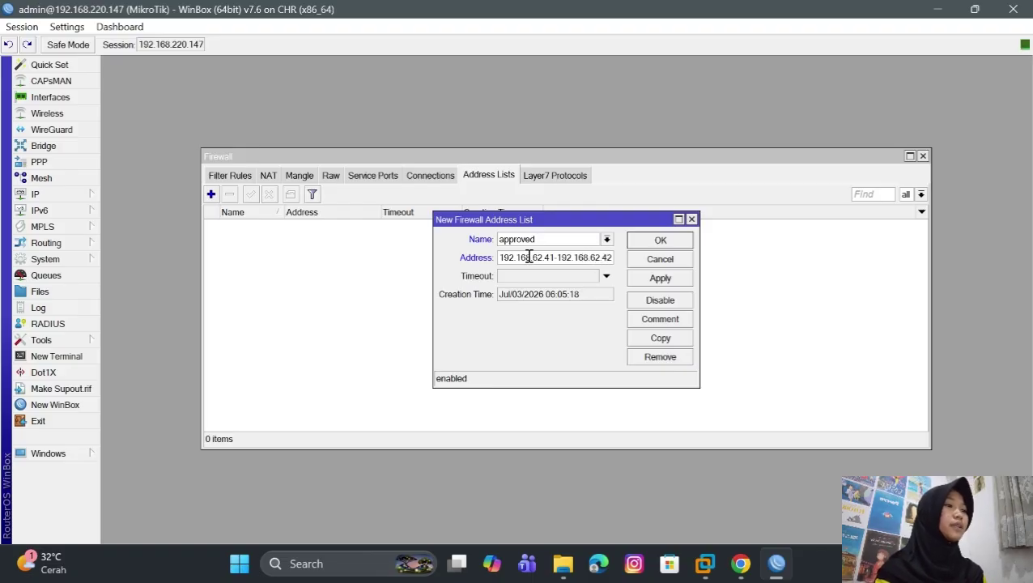
pyautogui.click(648, 280)
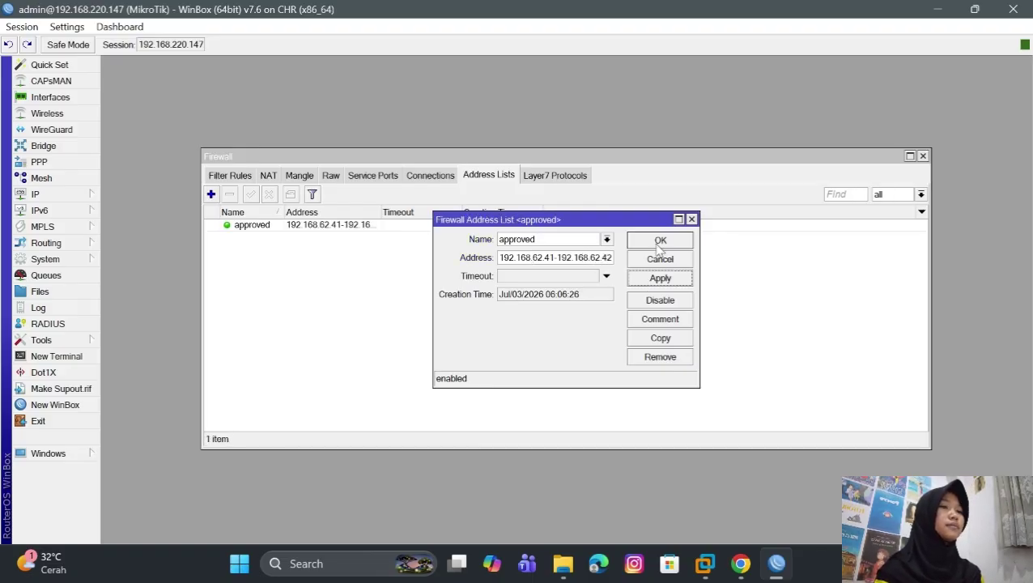
pyautogui.click(661, 241)
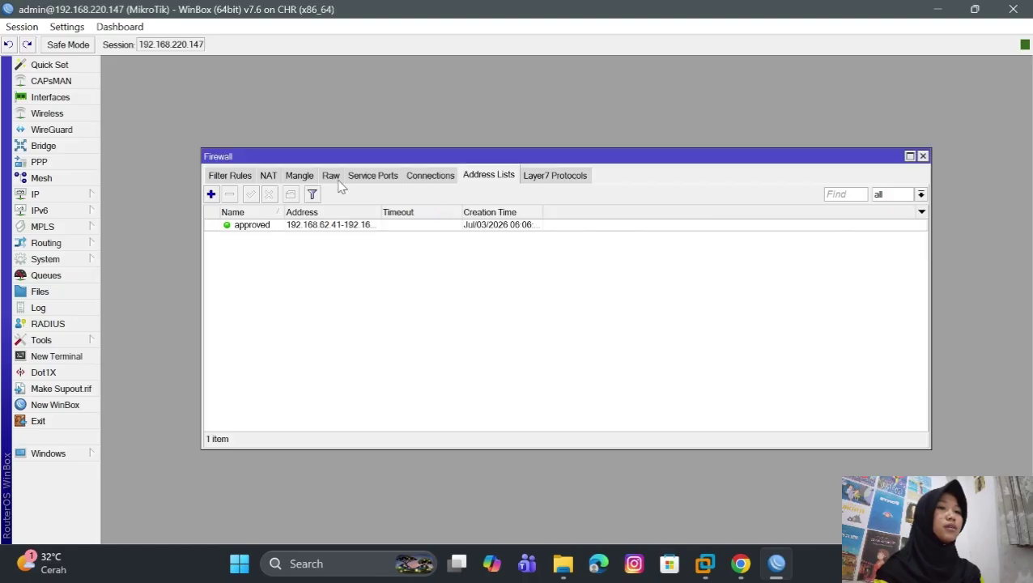
# Step: Start a new firewall filter rule on the input chain with approved as its source address list
pyautogui.click(230, 175)
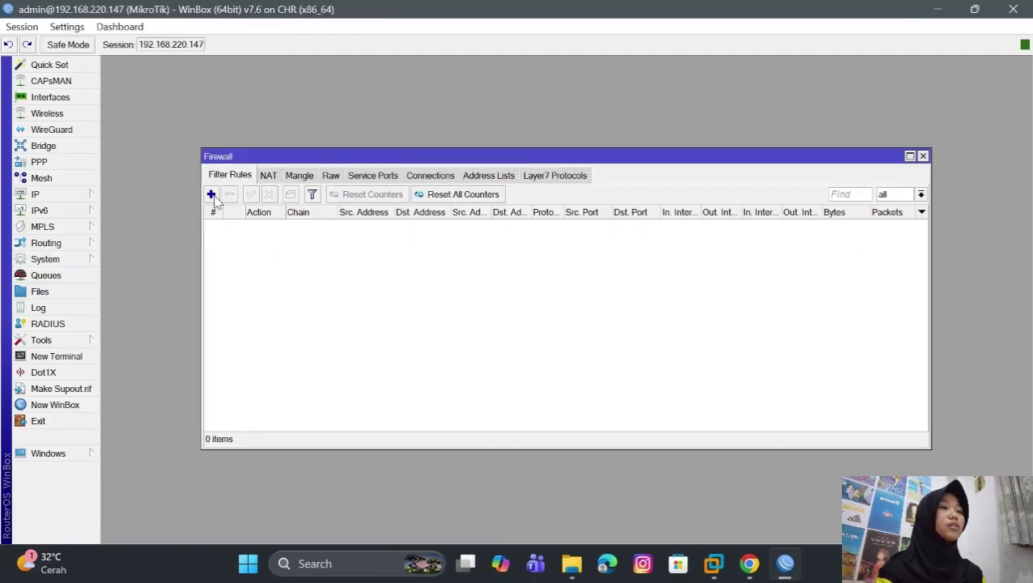
pyautogui.click(211, 194)
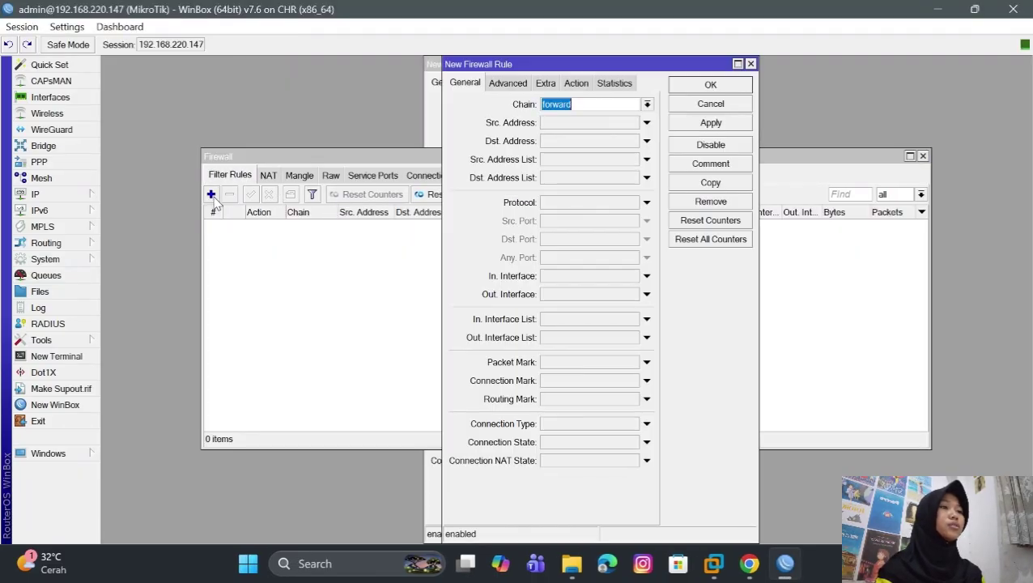
pyautogui.click(647, 106)
pyautogui.click(640, 125)
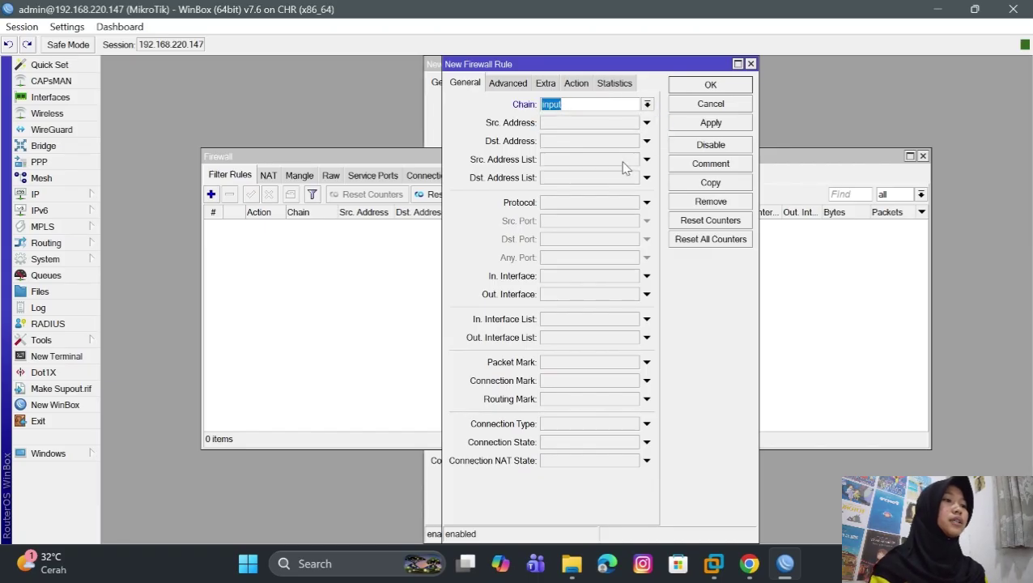
pyautogui.click(647, 159)
pyautogui.click(633, 160)
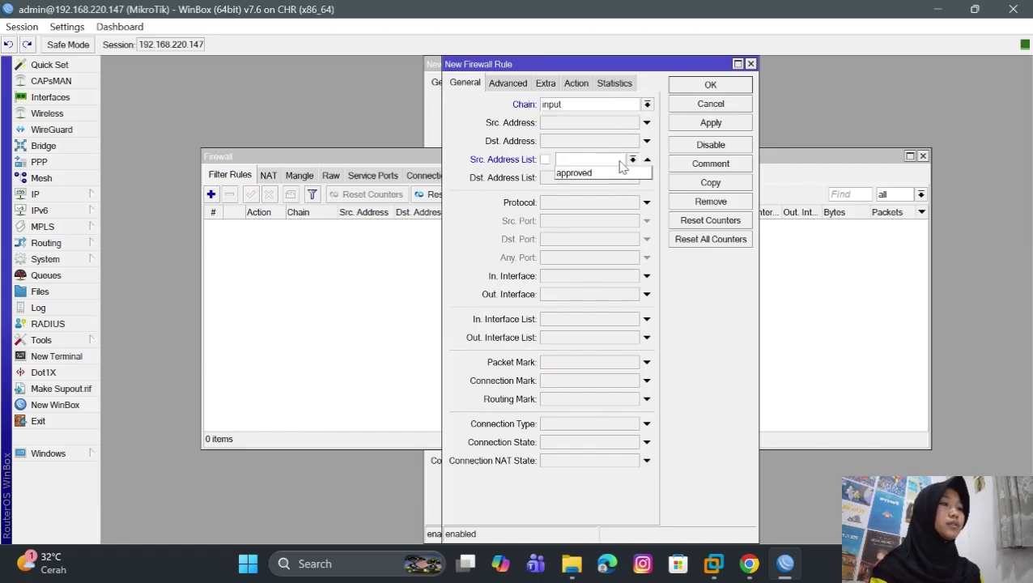
pyautogui.click(620, 172)
# Step: Set the rule's protocol to 1 (icmp), keep its action as accept, and save it
pyautogui.click(599, 204)
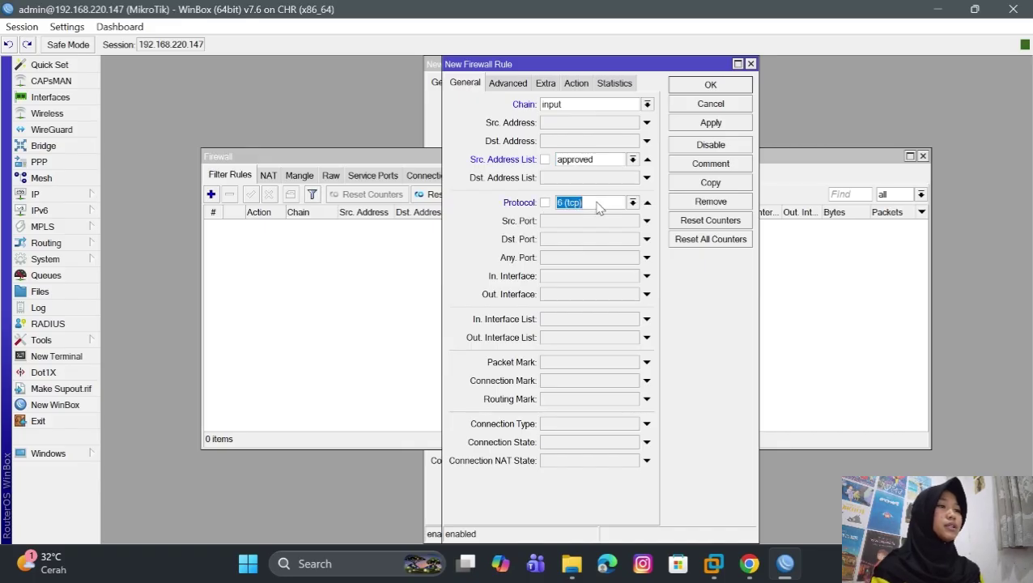
pyautogui.click(599, 204)
pyautogui.press('BackSpace')
pyautogui.press('BackSpace')
pyautogui.press('BackSpace')
pyautogui.press('BackSpace')
pyautogui.press('BackSpace')
pyautogui.press('BackSpace')
pyautogui.press('BackSpace')
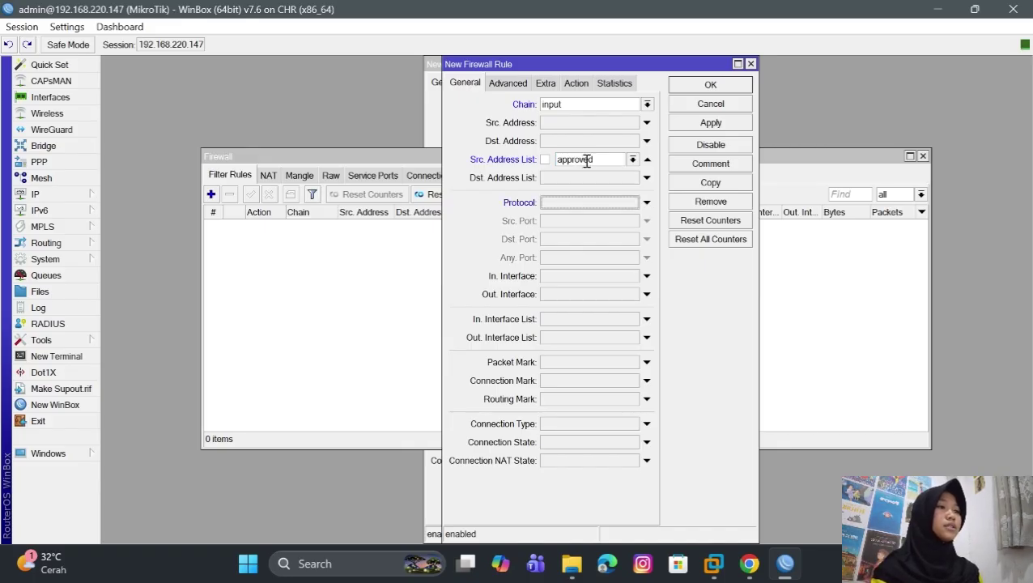
pyautogui.write('1 (icmp')
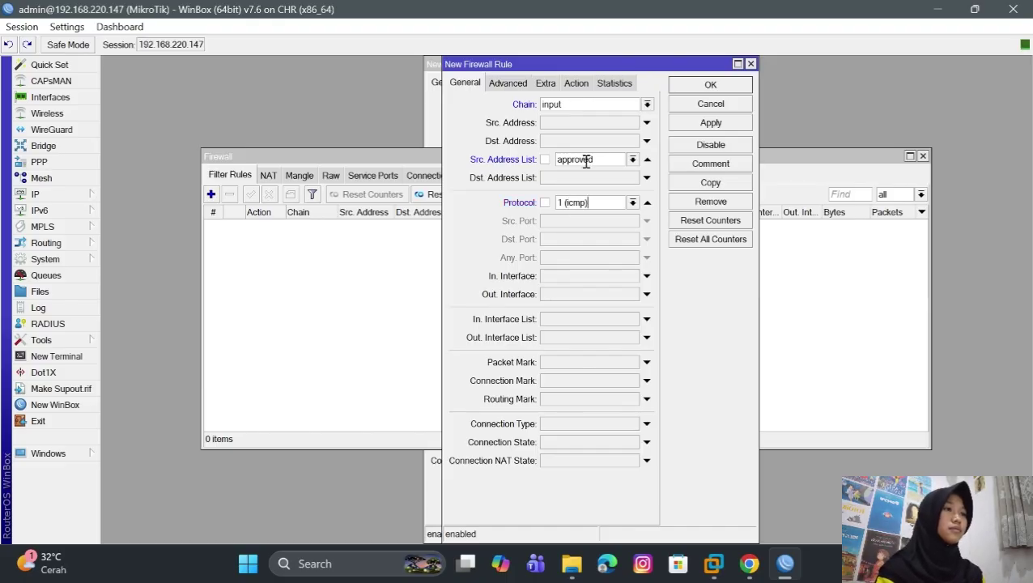
pyautogui.click(576, 82)
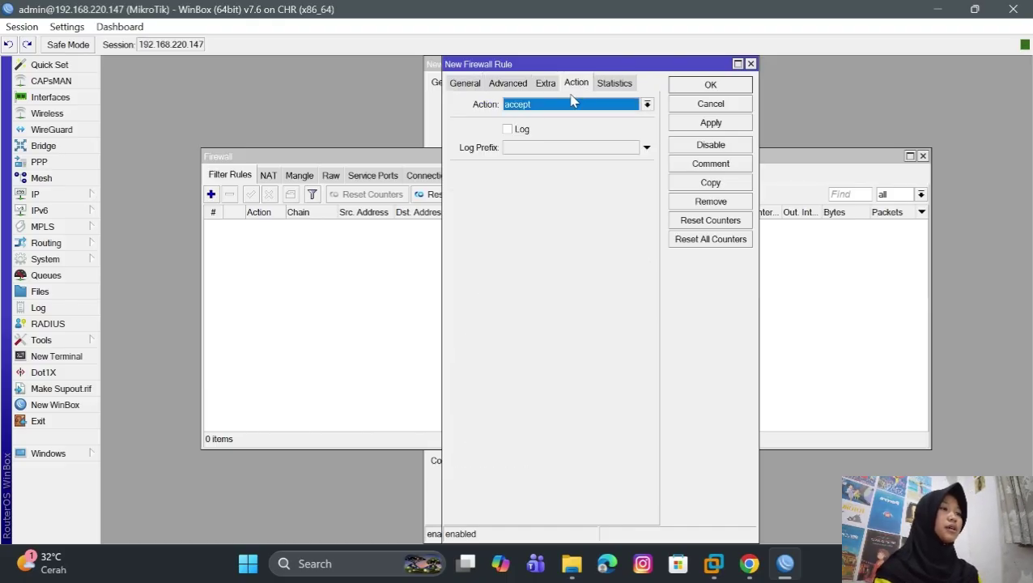
pyautogui.click(705, 122)
pyautogui.click(701, 86)
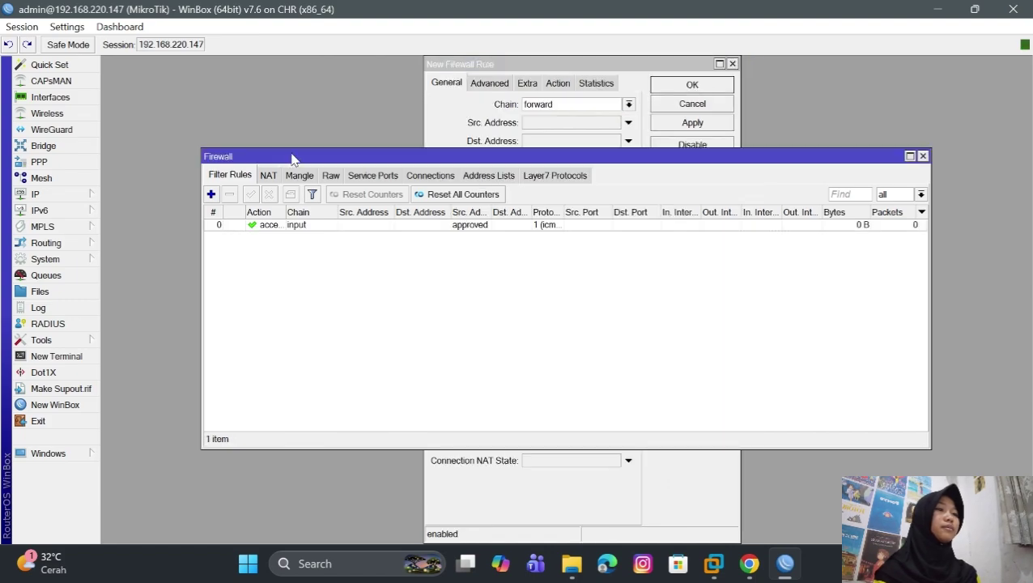
# Step: Start a second filter rule on the input chain with source address 192.168.62.0/24
pyautogui.click(211, 194)
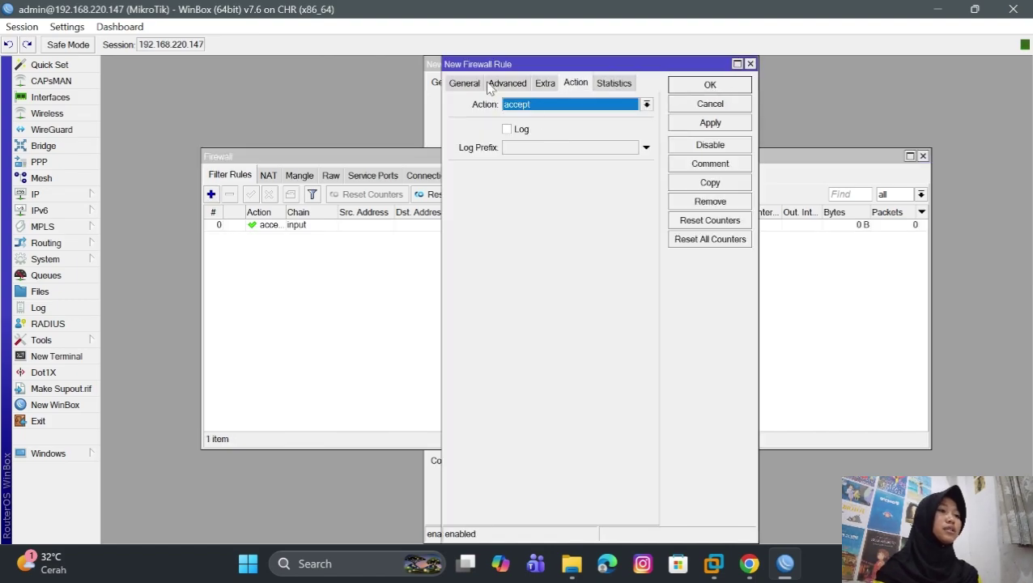
pyautogui.click(465, 82)
pyautogui.click(647, 105)
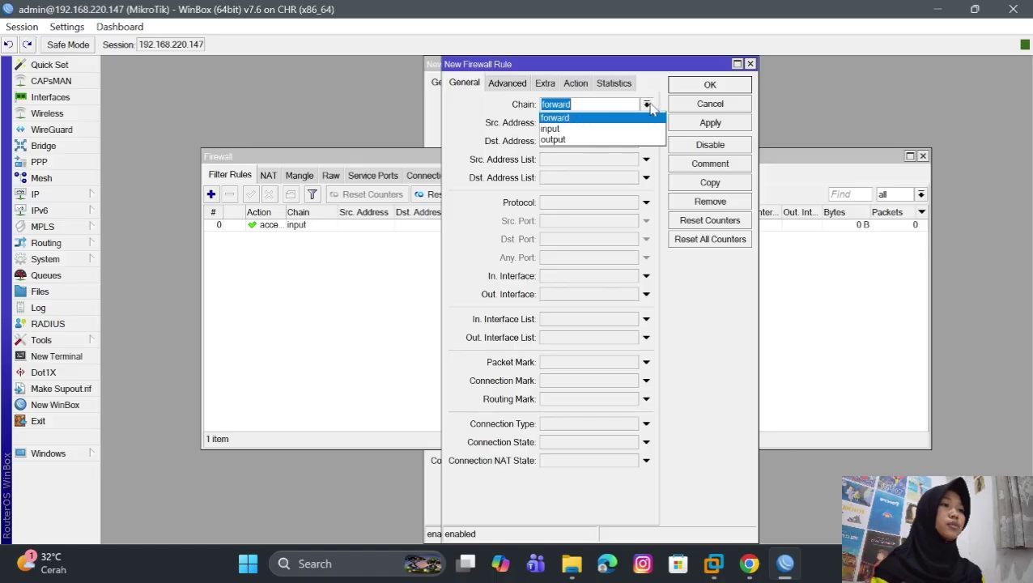
pyautogui.click(632, 128)
pyautogui.click(567, 123)
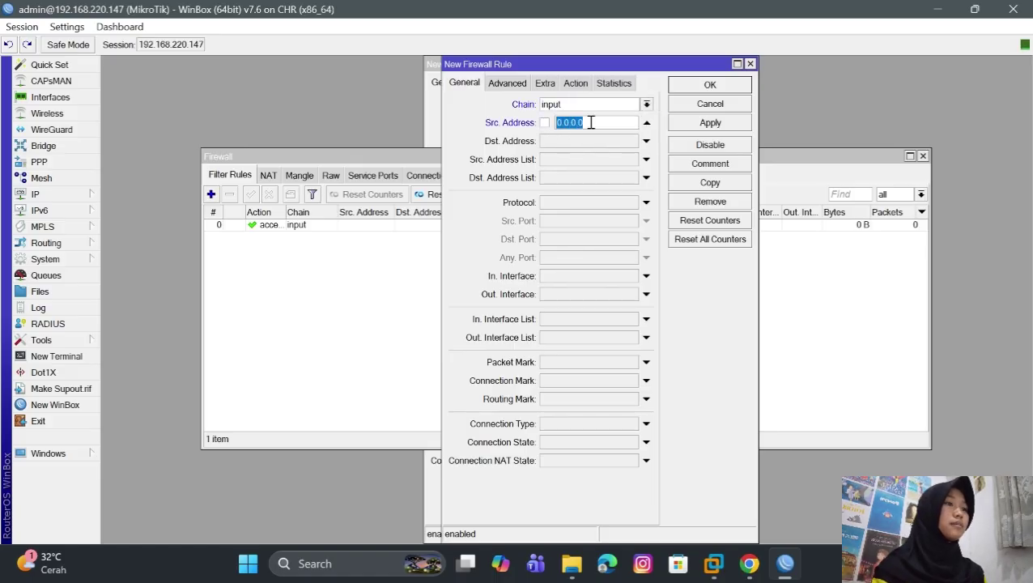
pyautogui.click(590, 123)
pyautogui.press('BackSpace')
pyautogui.press('BackSpace')
pyautogui.press('BackSpace')
pyautogui.press('BackSpace')
pyautogui.press('BackSpace')
pyautogui.press('BackSpace')
pyautogui.press('BackSpace')
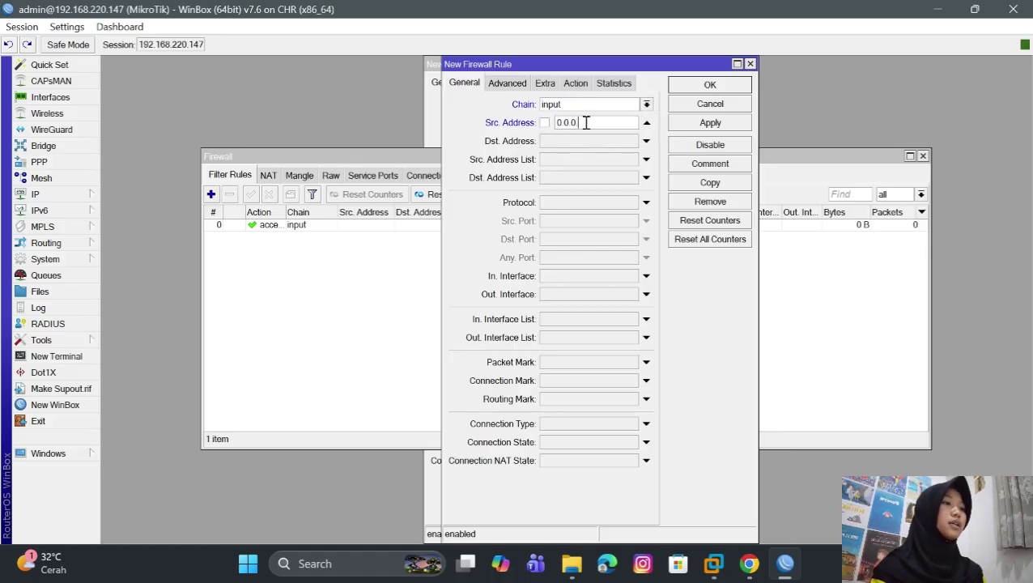
pyautogui.write('192.168.62.0/24')
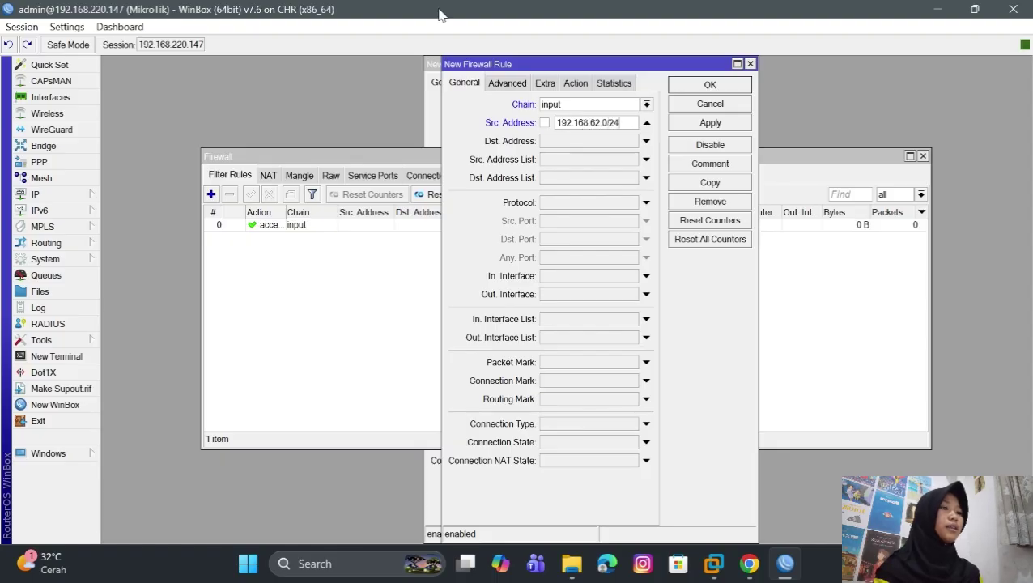
# Step: Set the second rule's protocol to 1 (icmp) and its action to drop, and save it
pyautogui.click(599, 204)
pyautogui.press('BackSpace')
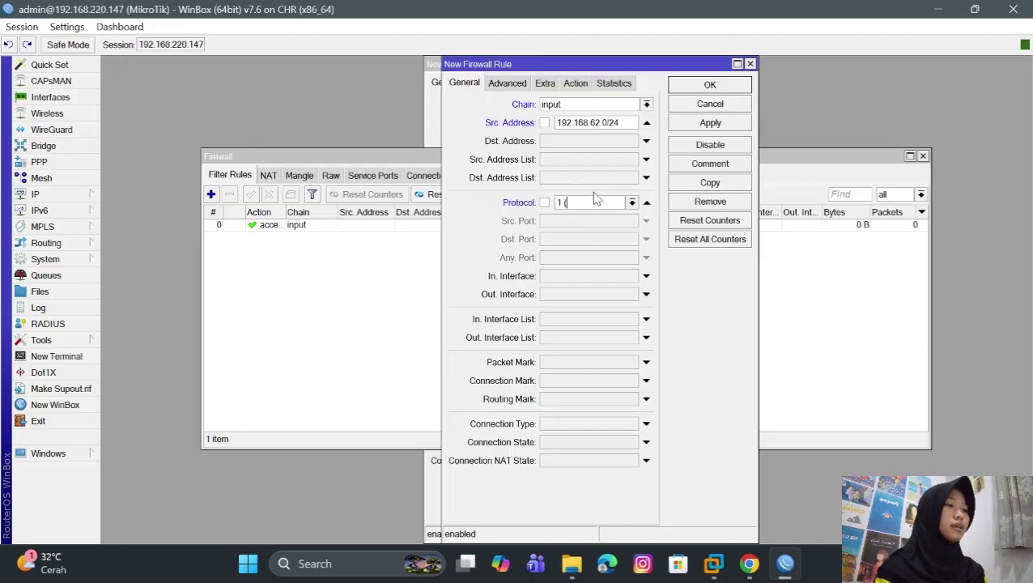
pyautogui.write('1 (icmp')
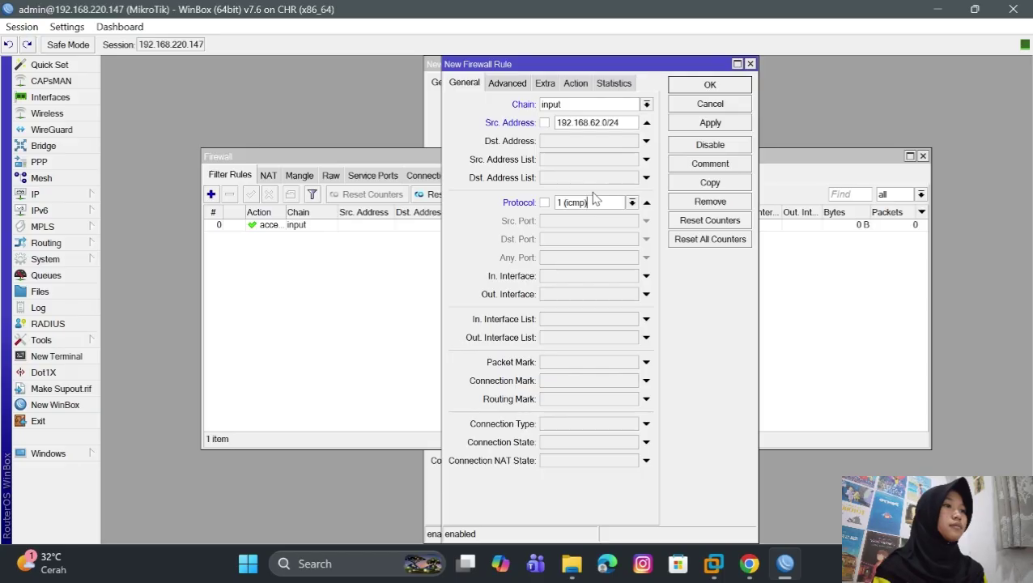
pyautogui.click(576, 82)
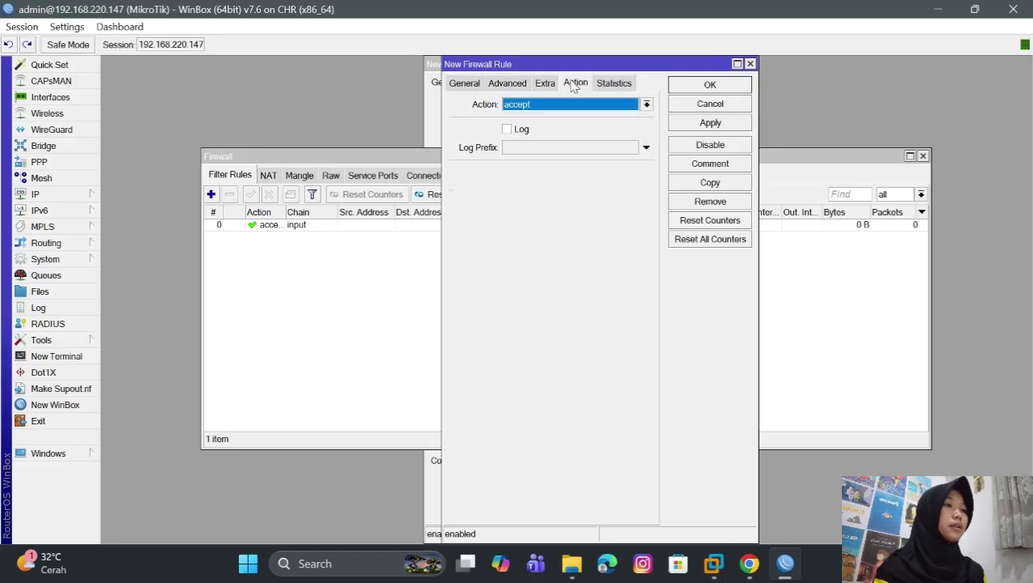
pyautogui.click(564, 107)
pyautogui.click(595, 150)
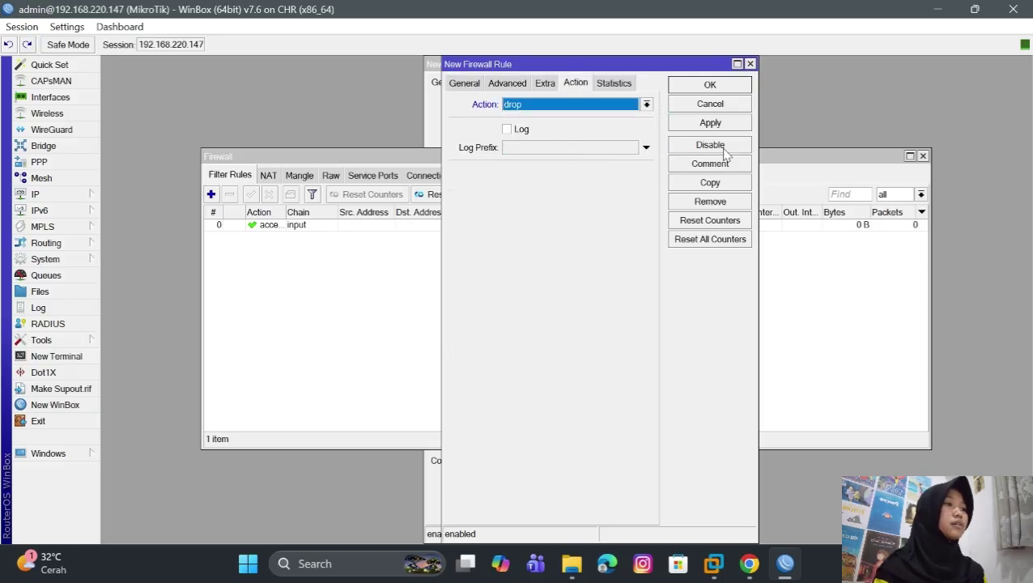
pyautogui.click(717, 123)
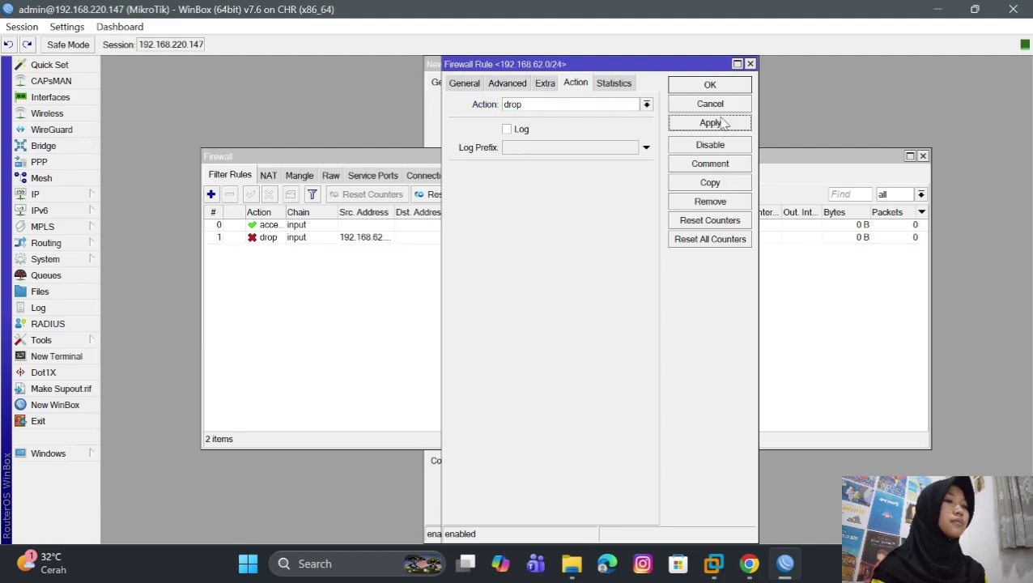
pyautogui.click(723, 88)
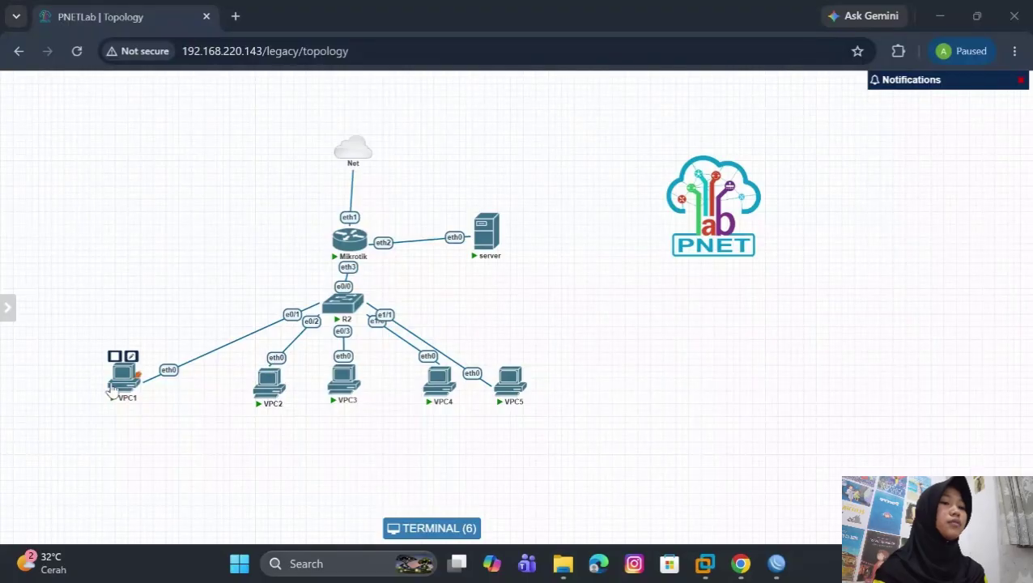
# Step: Switch to the PNETLab topology and ping the gateway 192.168.62.1 from VPC1's terminal
pyautogui.click(114, 390)
pyautogui.write('p')
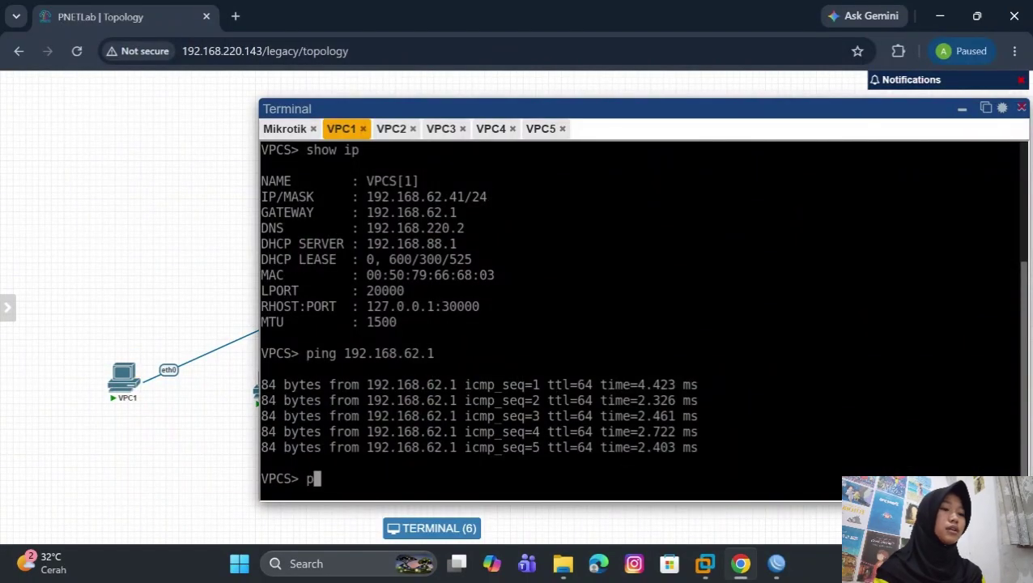
pyautogui.write('ing 192.')
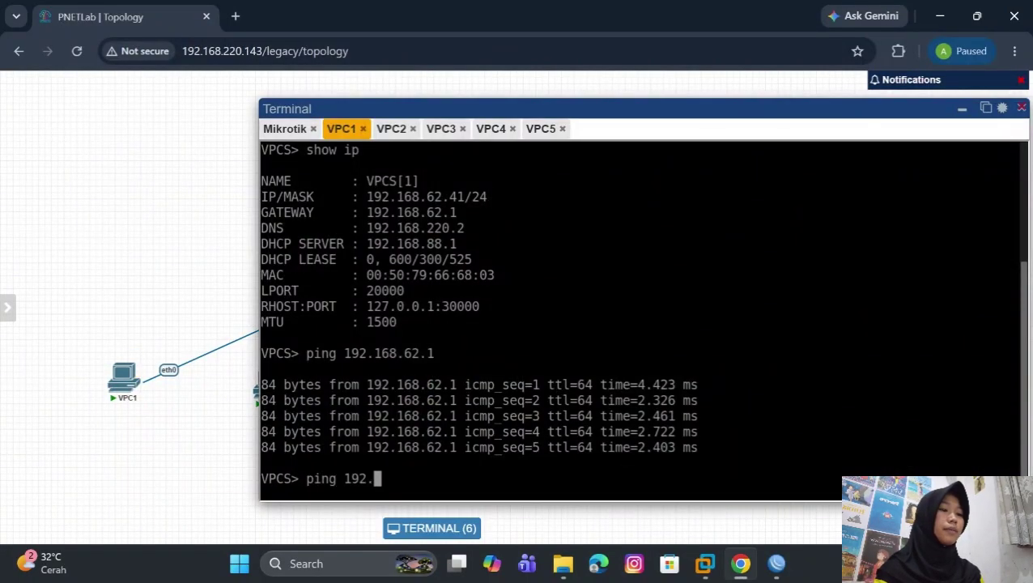
pyautogui.write('168.')
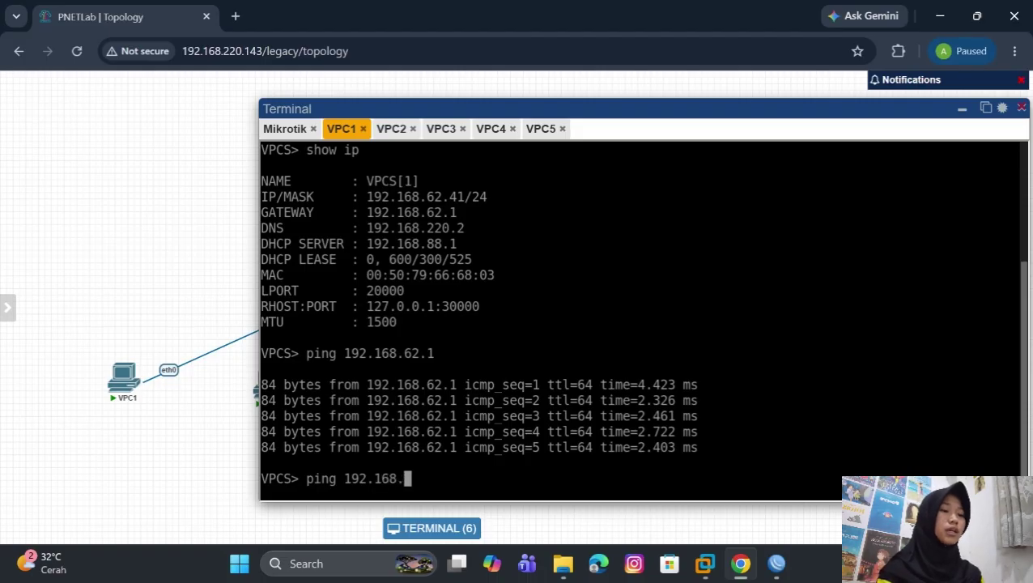
pyautogui.write('62.1')
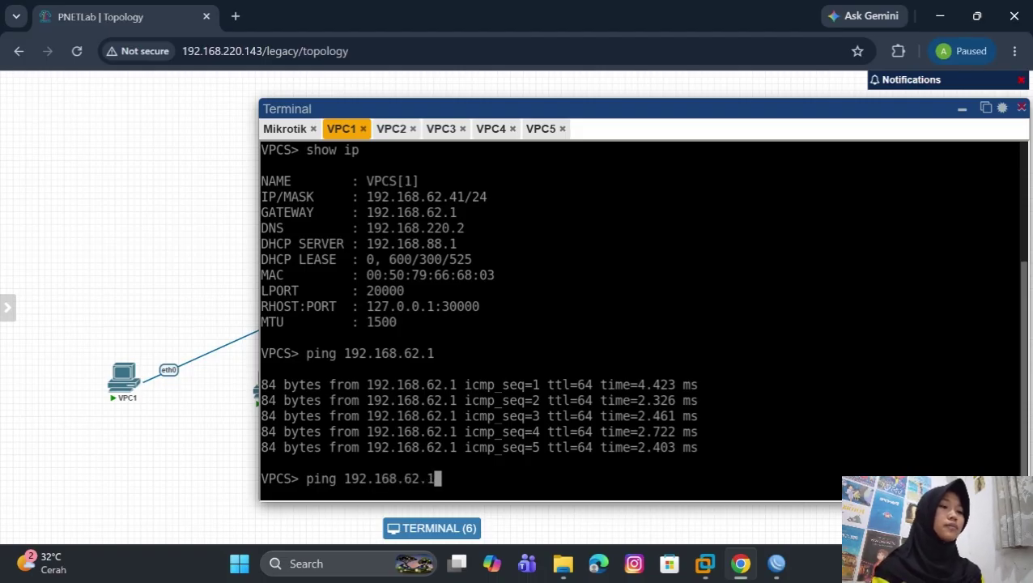
pyautogui.press('Return')
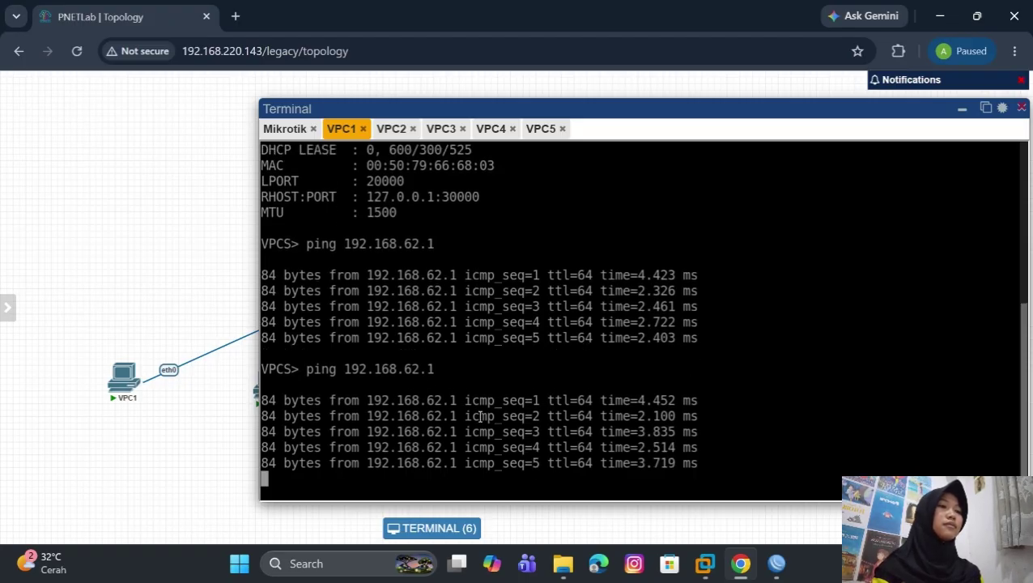
# Step: Ping the gateway 192.168.62.1 from VPC3's terminal to test the drop rule
pyautogui.click(437, 130)
pyautogui.write('pin')
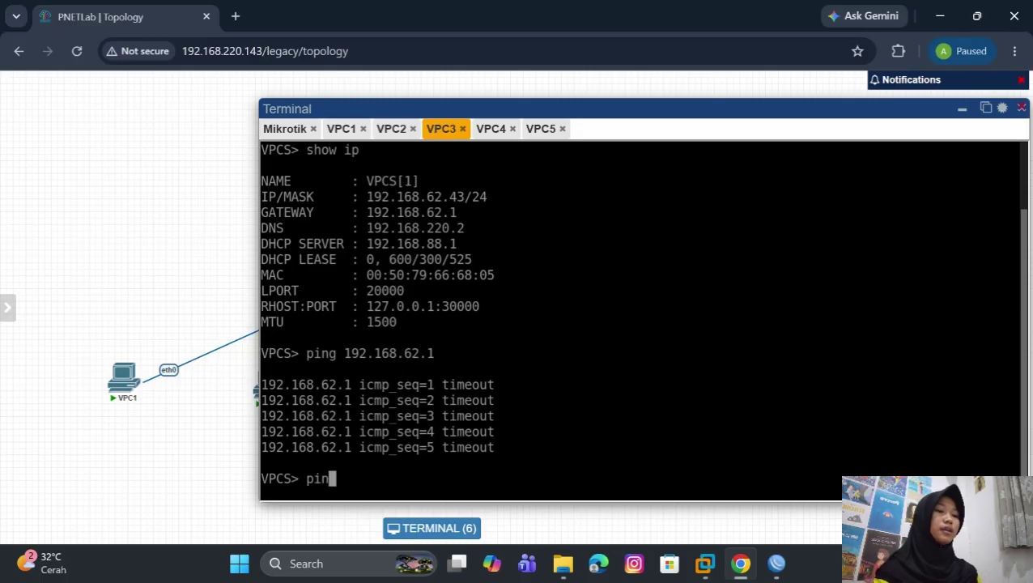
pyautogui.write('g 192.')
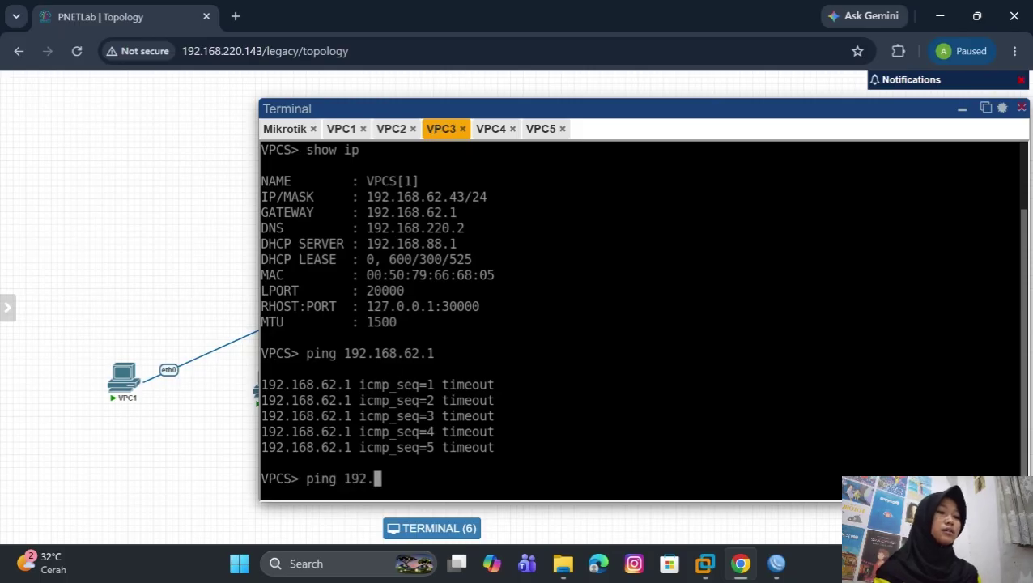
pyautogui.write('16')
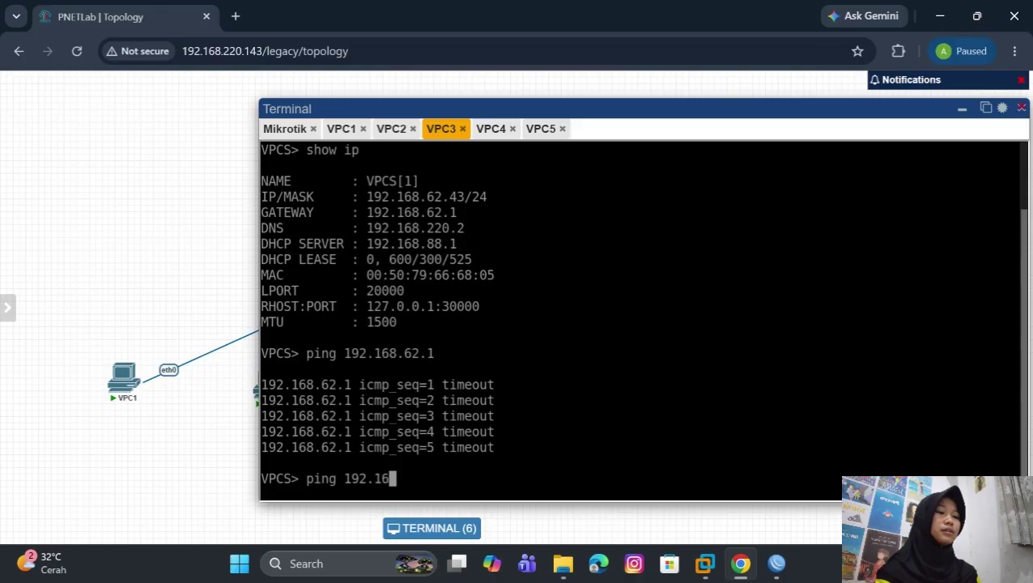
pyautogui.write('8.62.1')
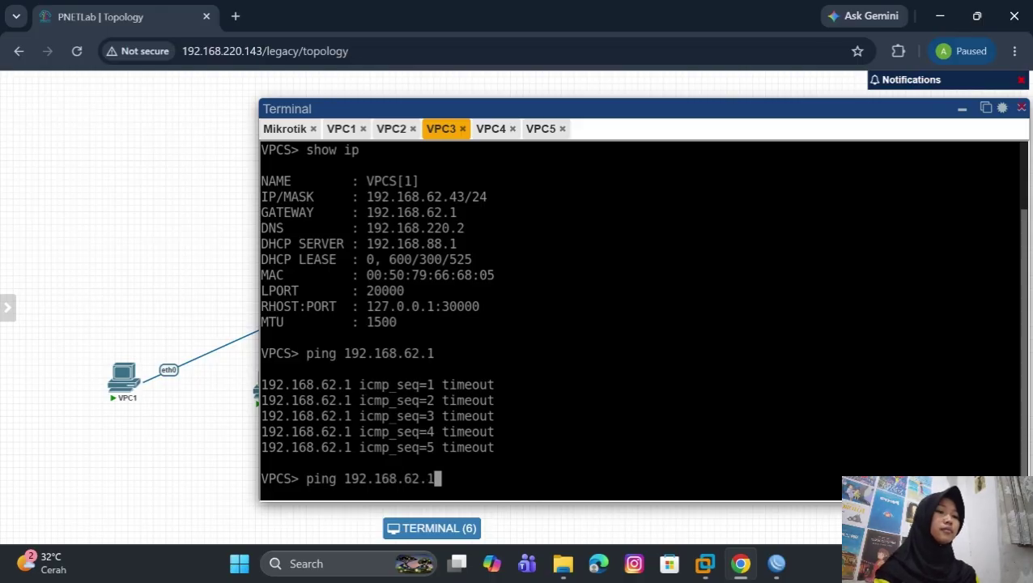
pyautogui.press('Return')
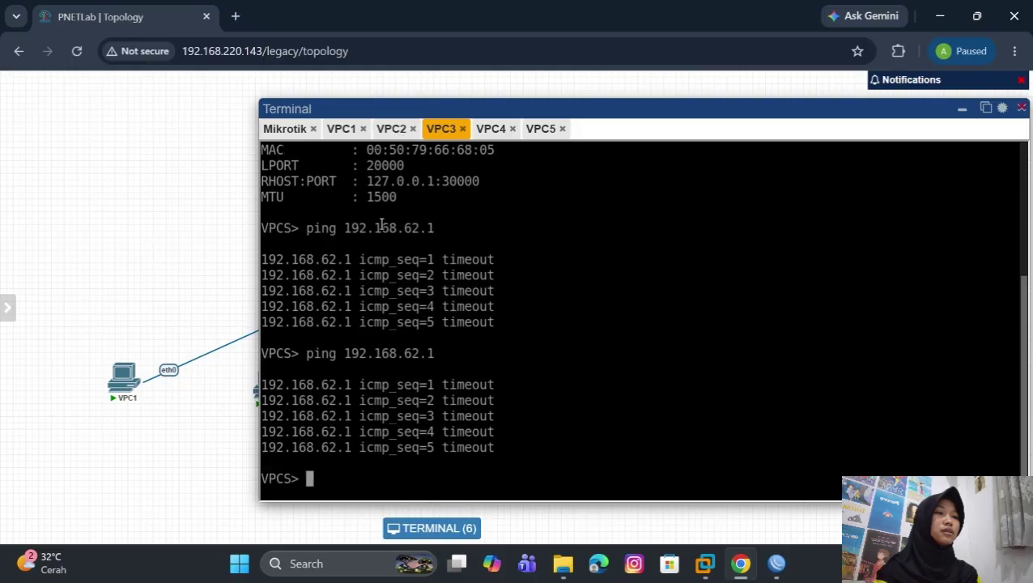
# Step: Ping the gateway 192.168.62.1 from VPC2's terminal to test access from that client
pyautogui.click(394, 133)
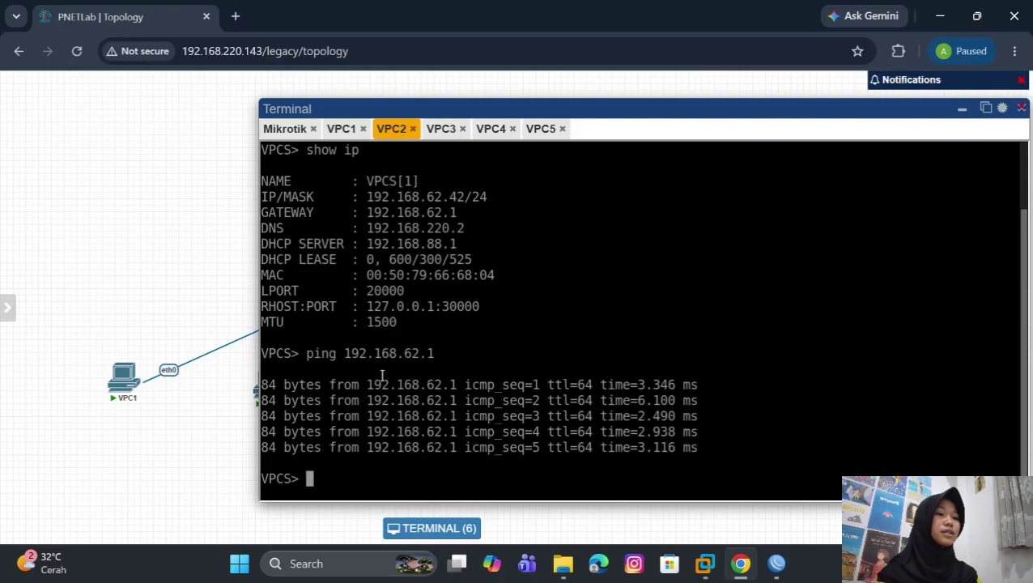
pyautogui.write('pinh 1')
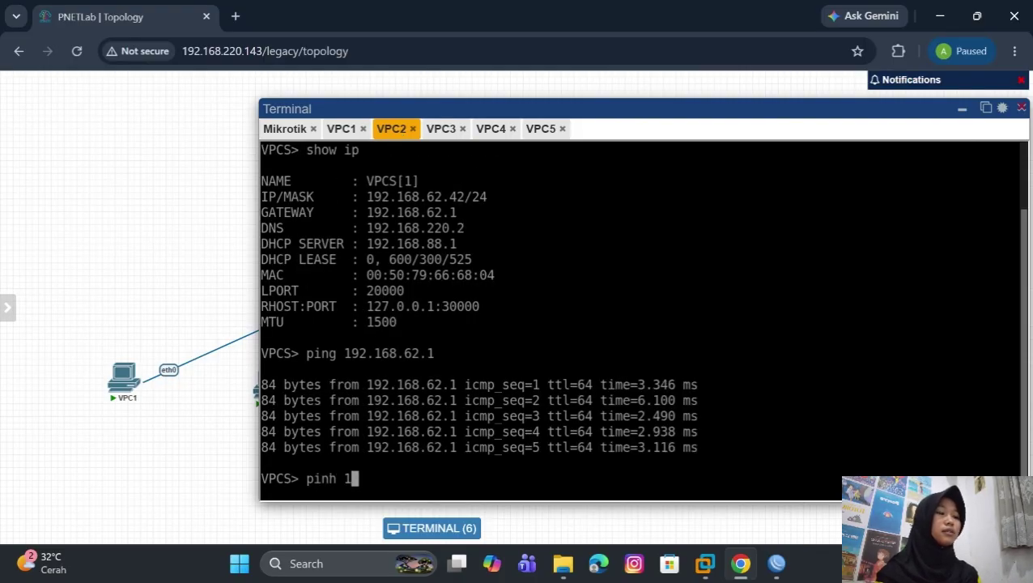
pyautogui.write('92.168.')
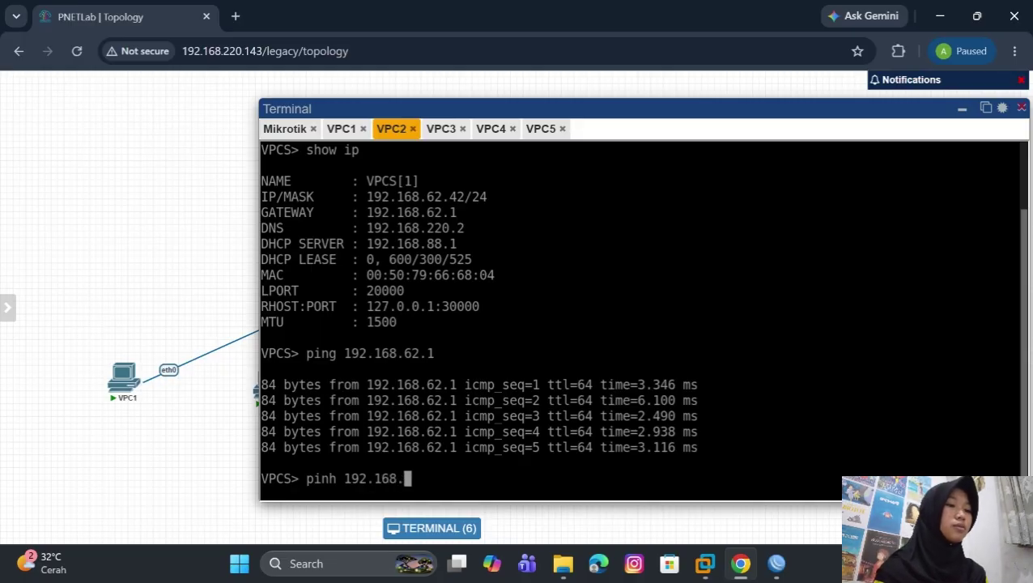
pyautogui.write('62.1')
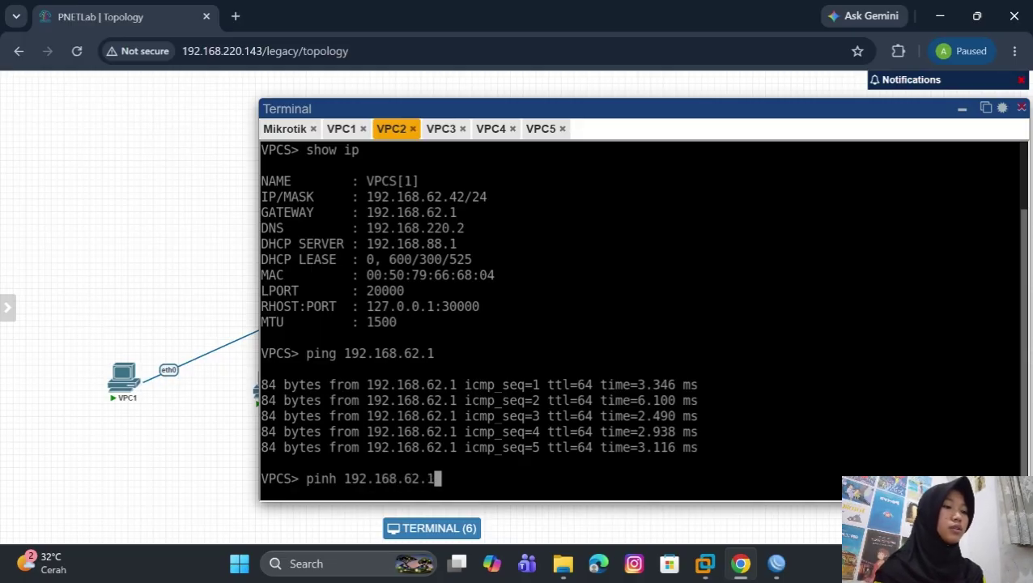
pyautogui.press('Return')
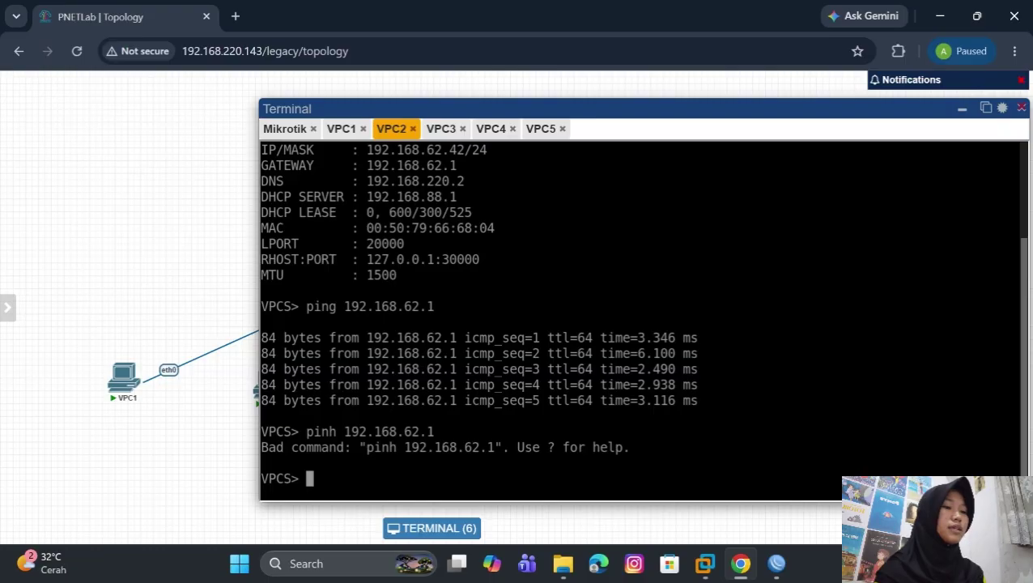
pyautogui.write('ping 19')
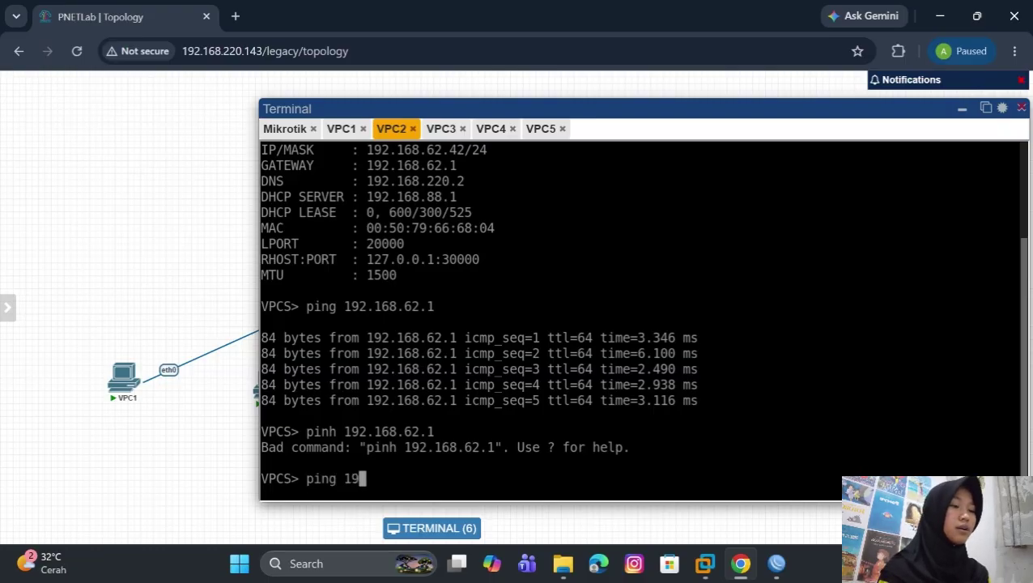
pyautogui.write('2.16')
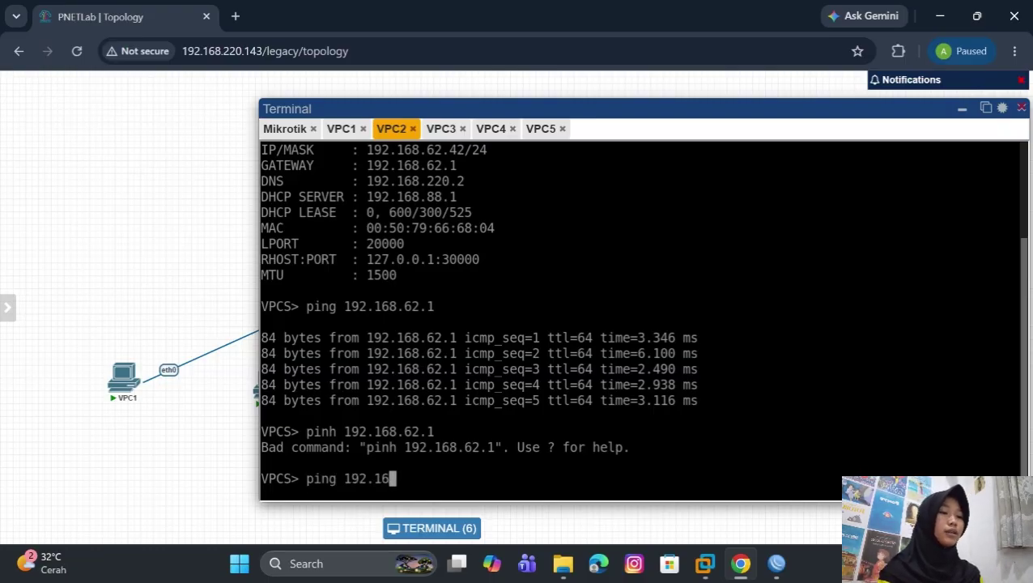
pyautogui.write('8.62.1')
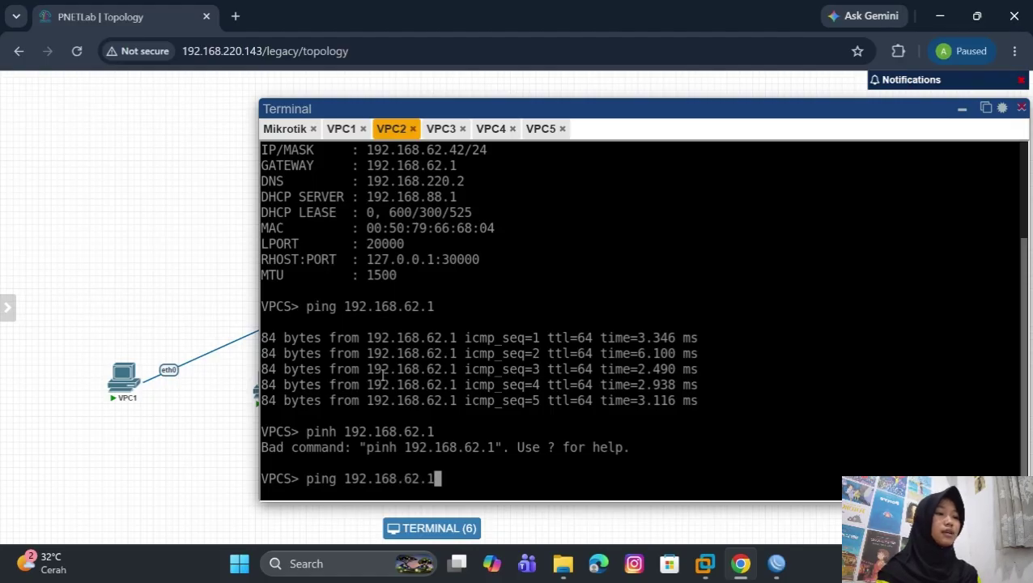
pyautogui.press('Return')
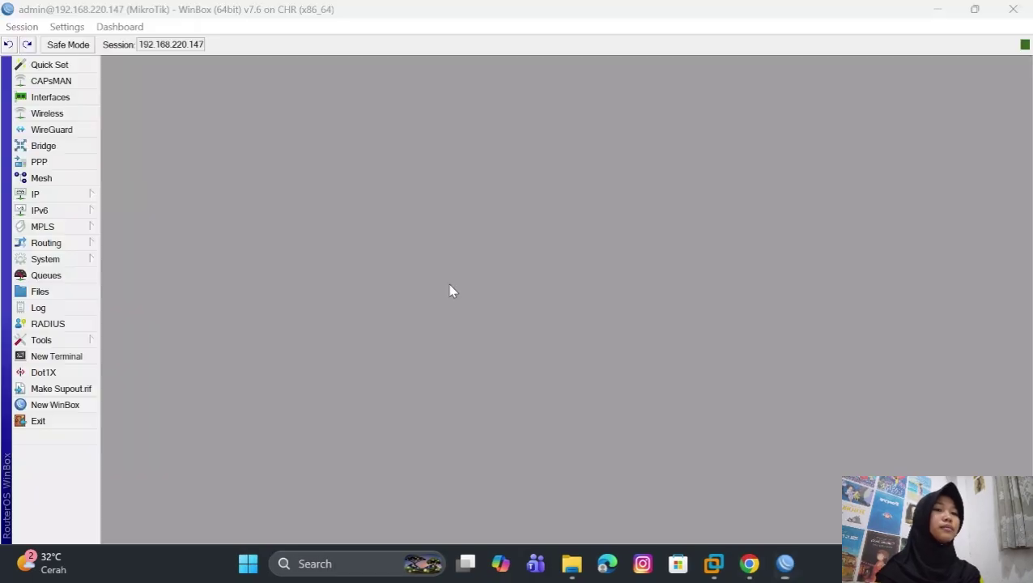
# Step: Switch to WinBox and start a new firewall address list entry named "vpc approved"
pyautogui.click(49, 196)
pyautogui.click(127, 242)
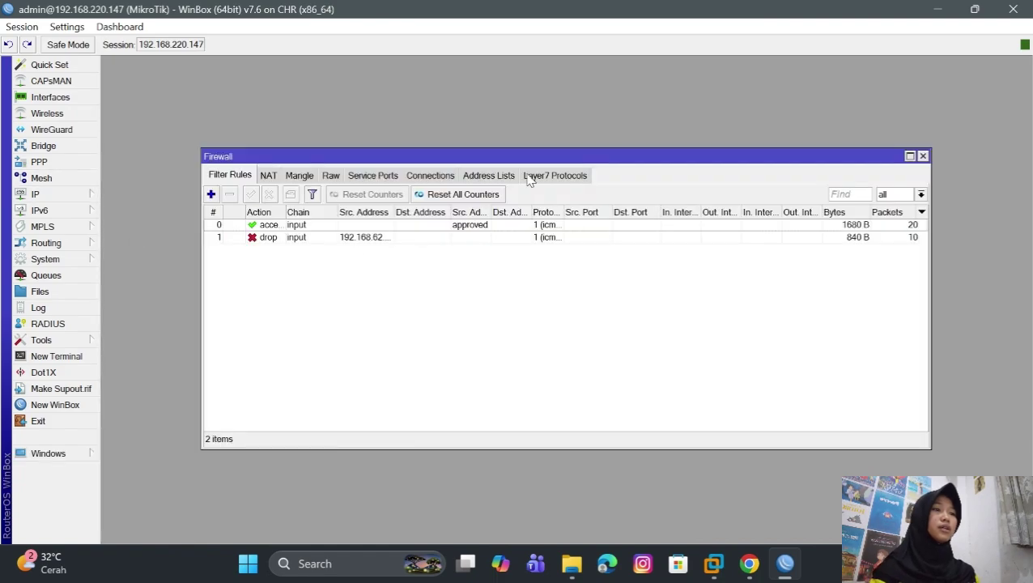
pyautogui.click(479, 176)
pyautogui.click(211, 195)
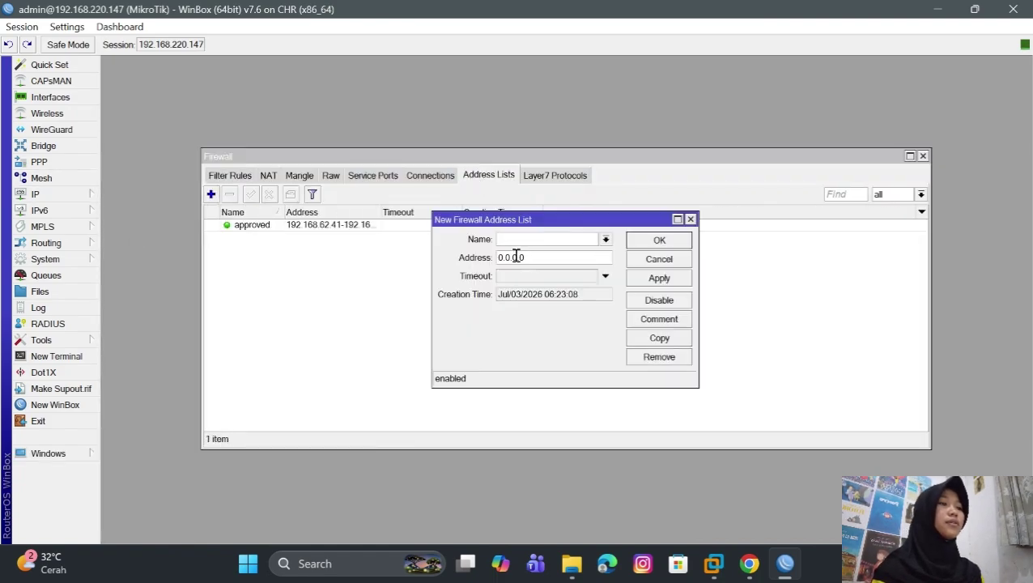
pyautogui.write('vpc a')
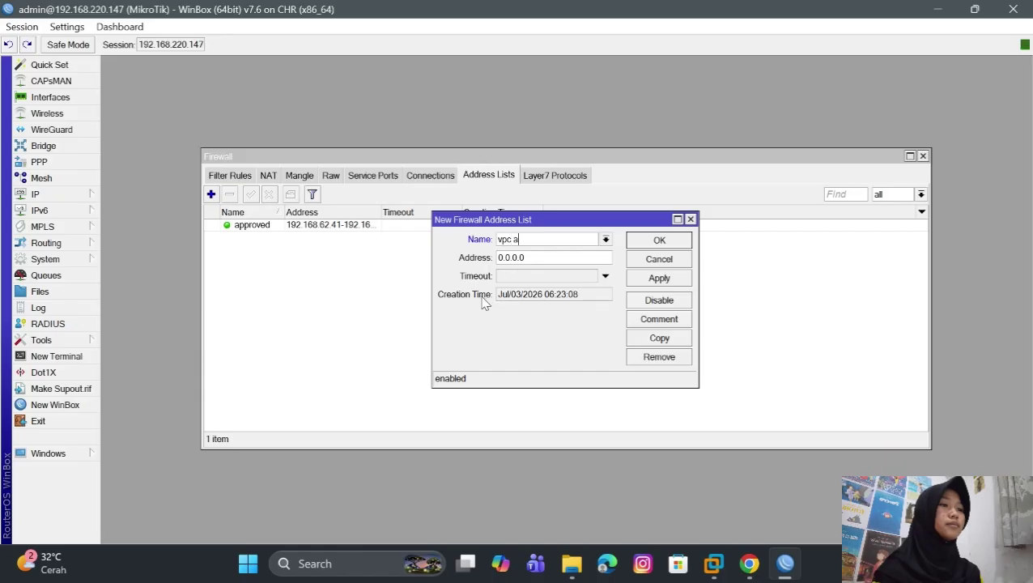
pyautogui.write('pproved')
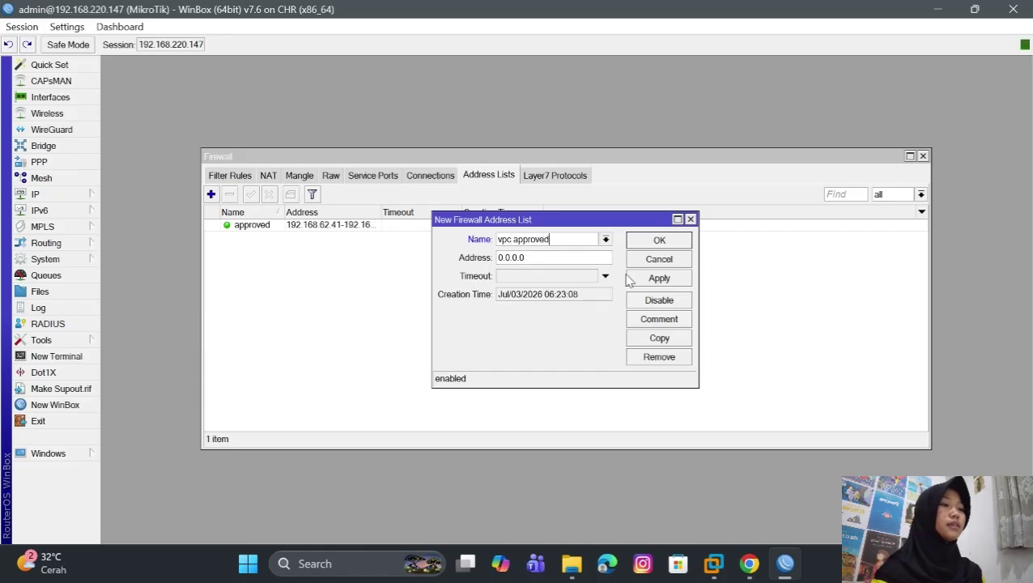
# Step: Set the "vpc approved" entry's address to the range 192.168.62.41-192.168.62.43 and save it
pyautogui.click(569, 256)
pyautogui.press('BackSpace')
pyautogui.press('BackSpace')
pyautogui.press('BackSpace')
pyautogui.press('BackSpace')
pyautogui.press('BackSpace')
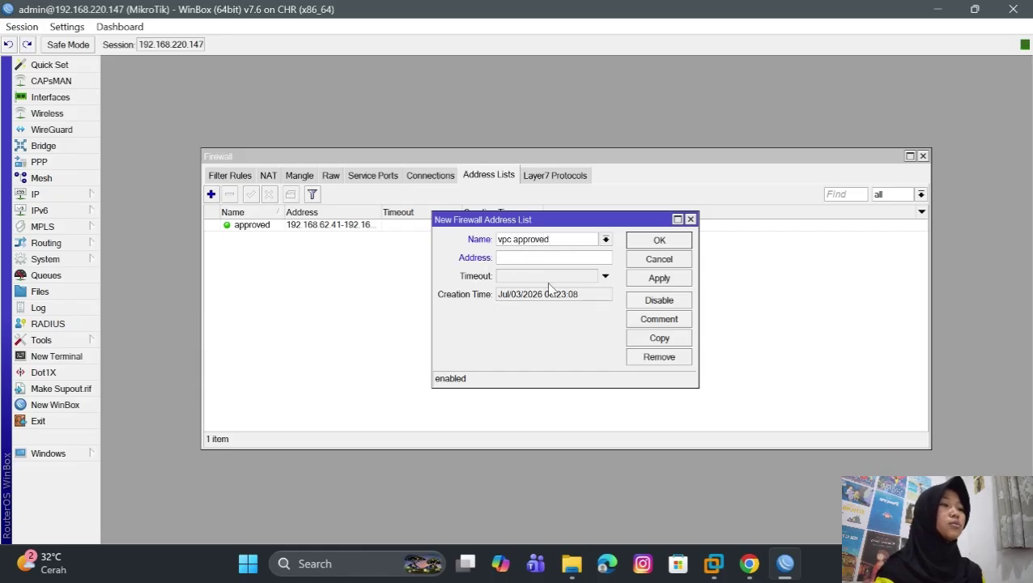
pyautogui.write('192.1')
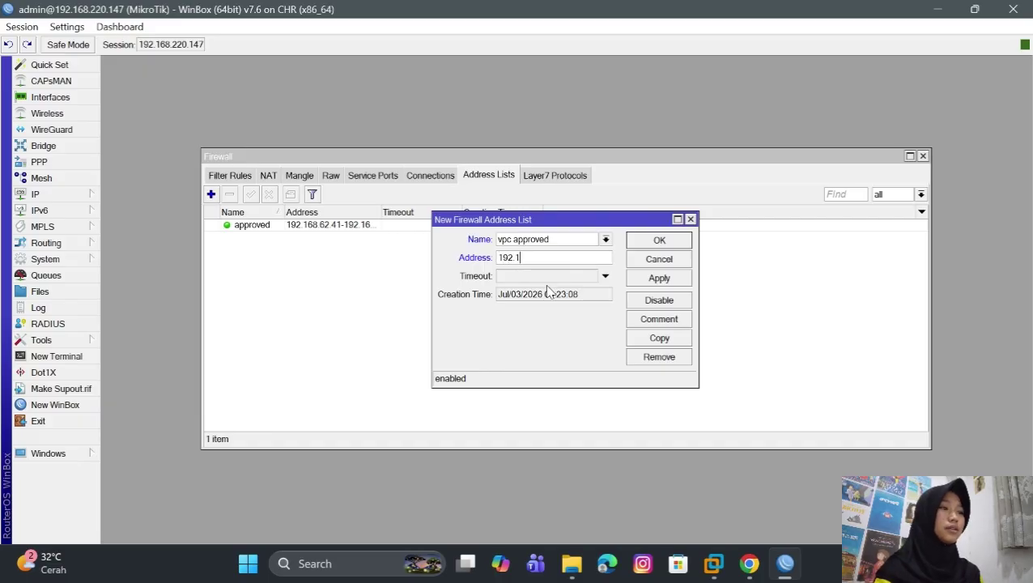
pyautogui.write('68.62.41-1')
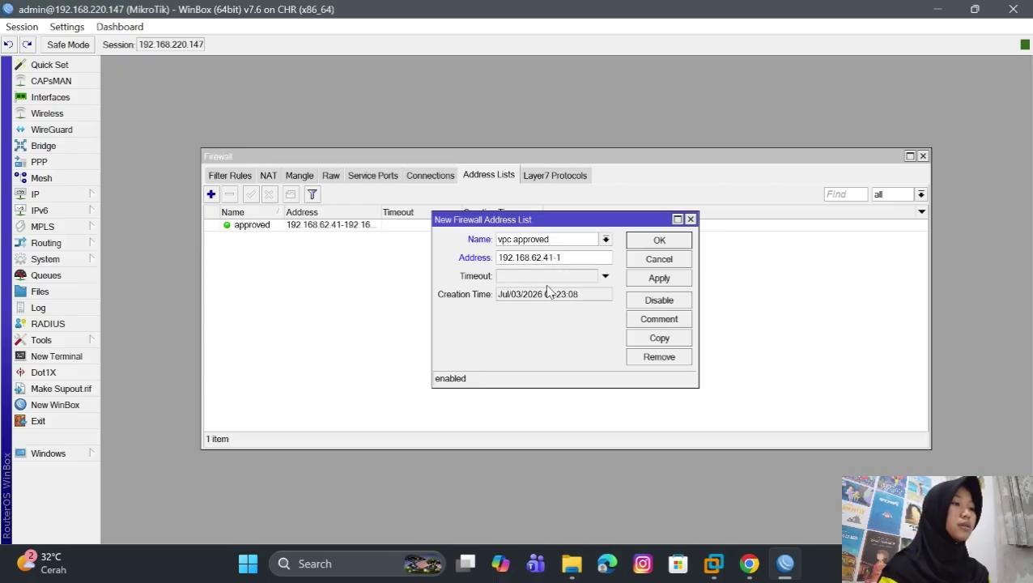
pyautogui.write('92.168.62.43')
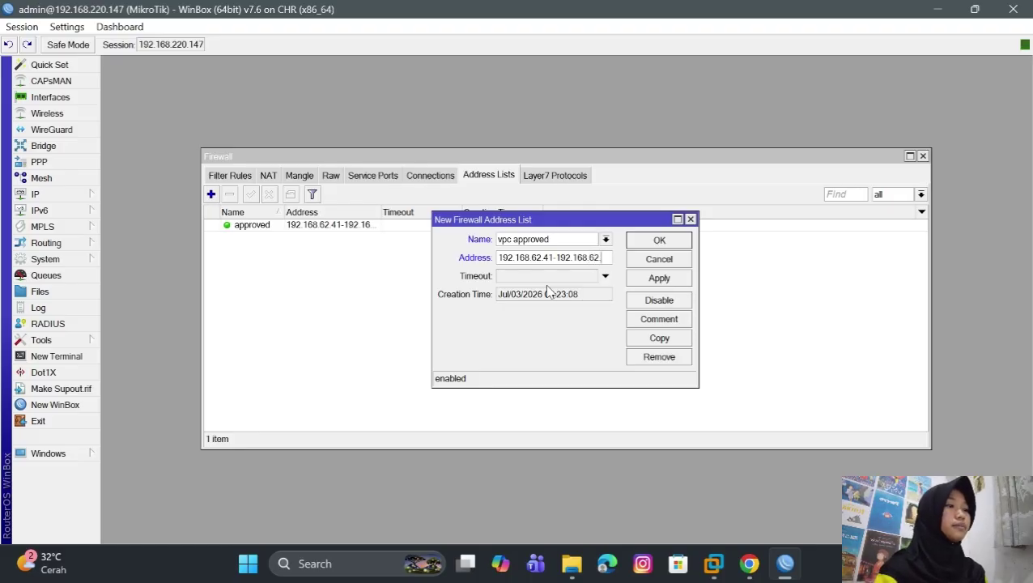
pyautogui.click(673, 279)
pyautogui.click(661, 243)
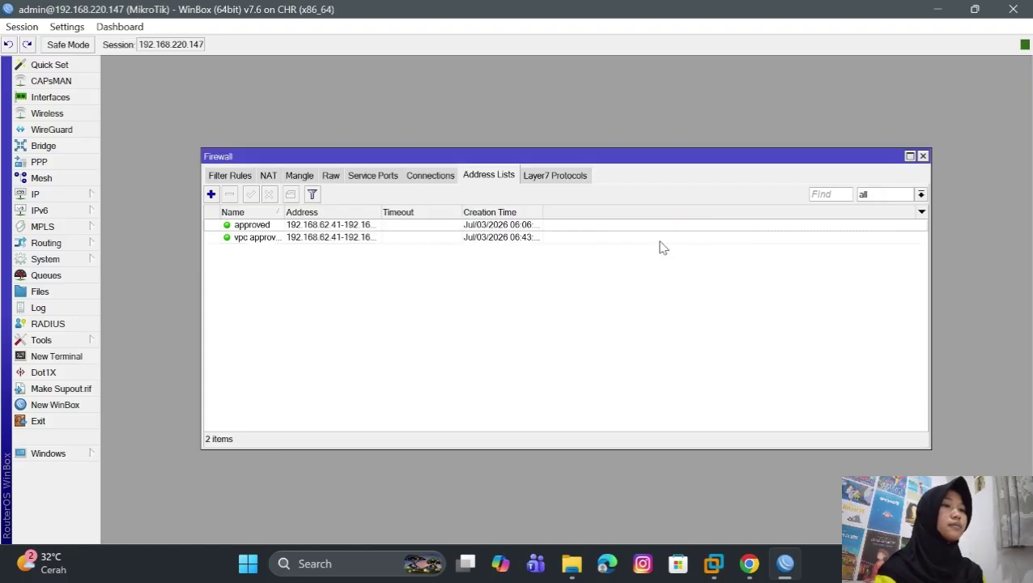
# Step: Start a new NAT rule on the srcnat chain with "vpc approved" as the destination address list
pyautogui.click(271, 178)
pyautogui.click(211, 194)
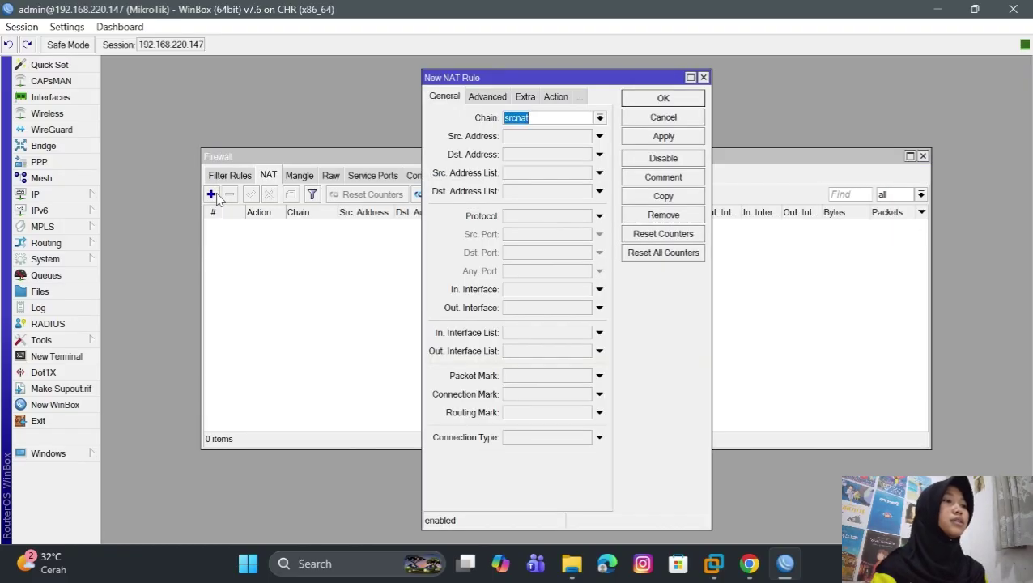
pyautogui.click(539, 191)
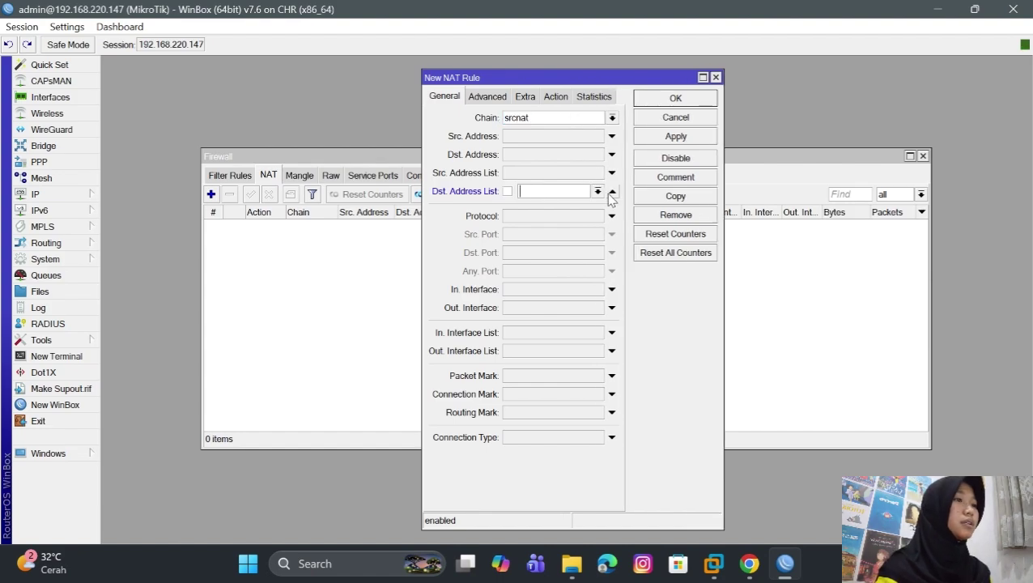
pyautogui.click(596, 191)
pyautogui.click(591, 215)
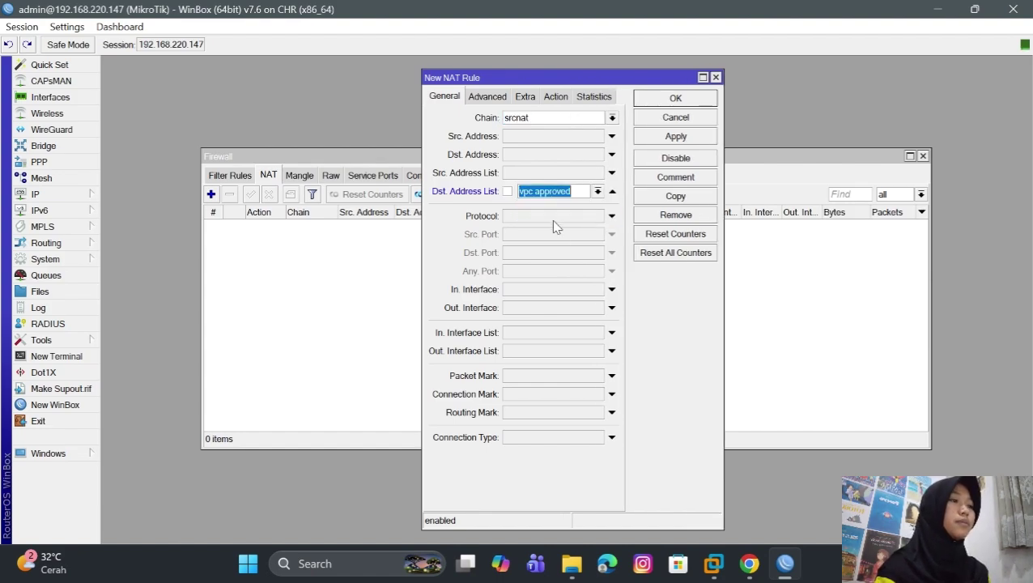
# Step: Set the NAT rule's protocol to icmp and its outgoing interface to ether1, and save it
pyautogui.click(556, 217)
pyautogui.click(598, 216)
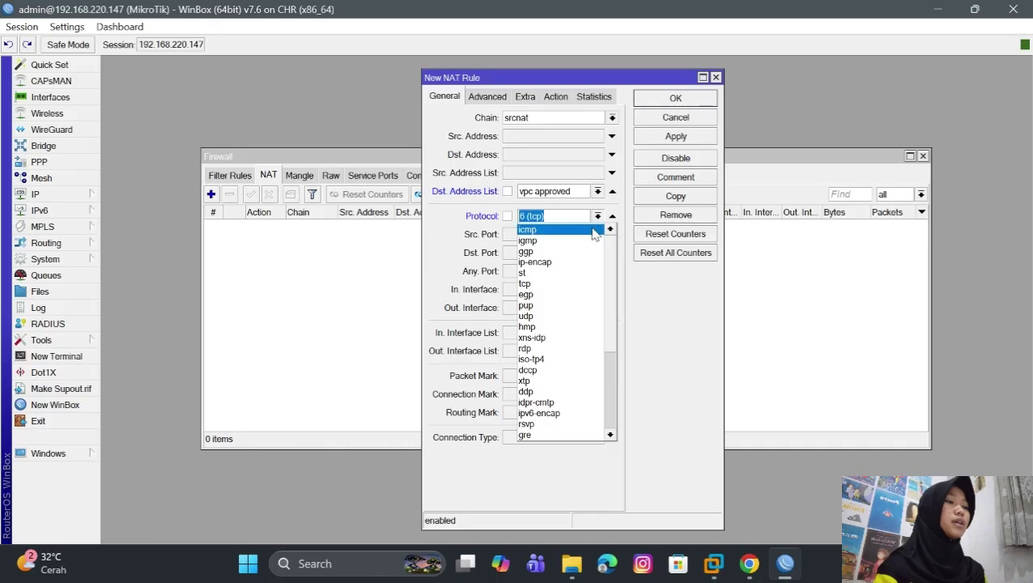
pyautogui.click(567, 230)
pyautogui.click(552, 309)
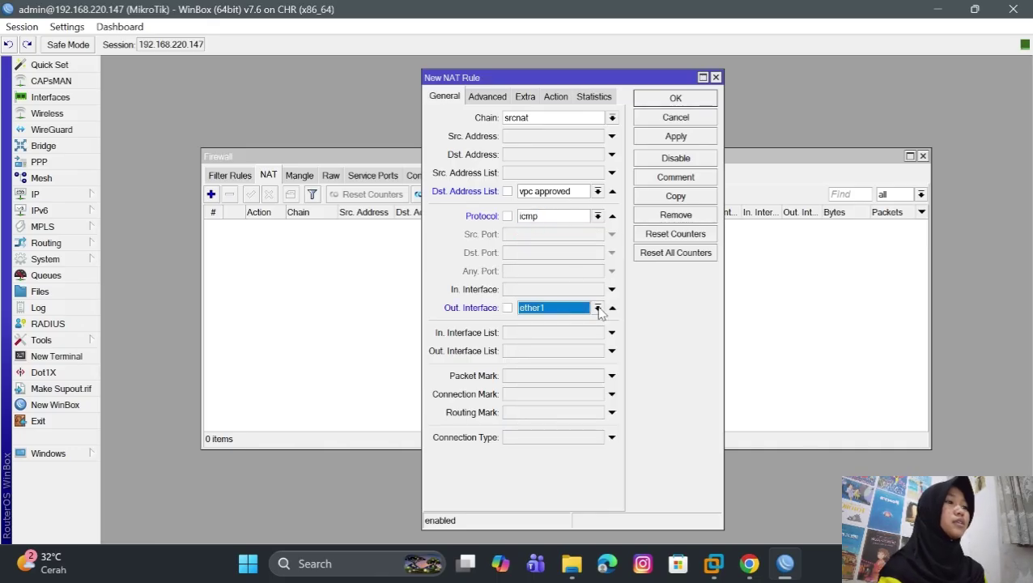
pyautogui.click(676, 138)
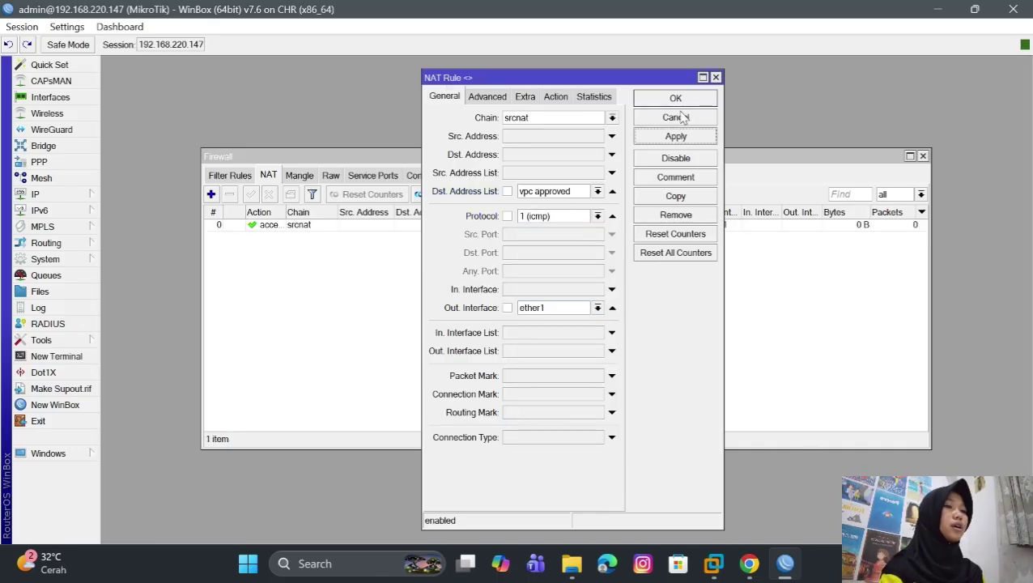
pyautogui.click(676, 98)
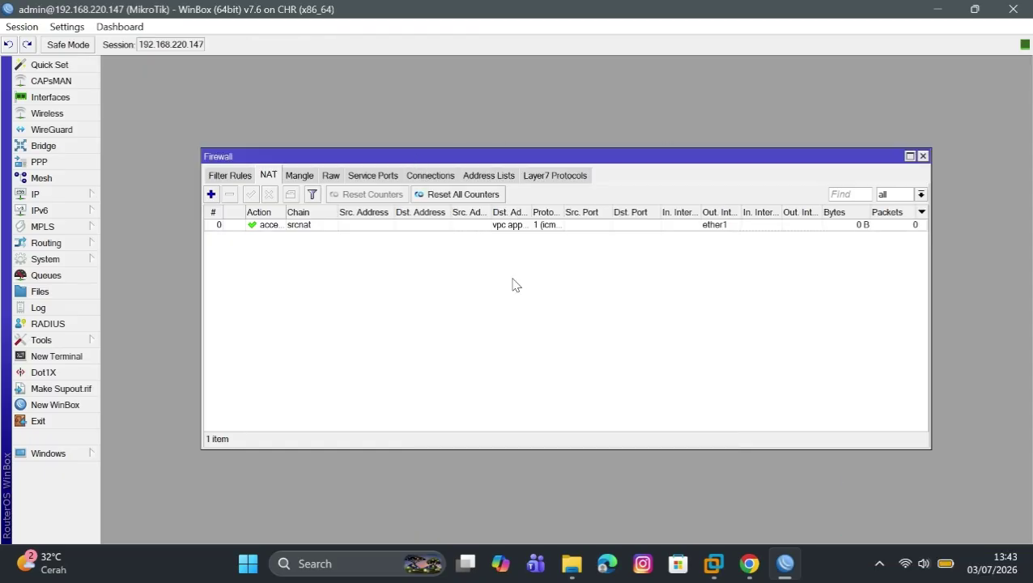